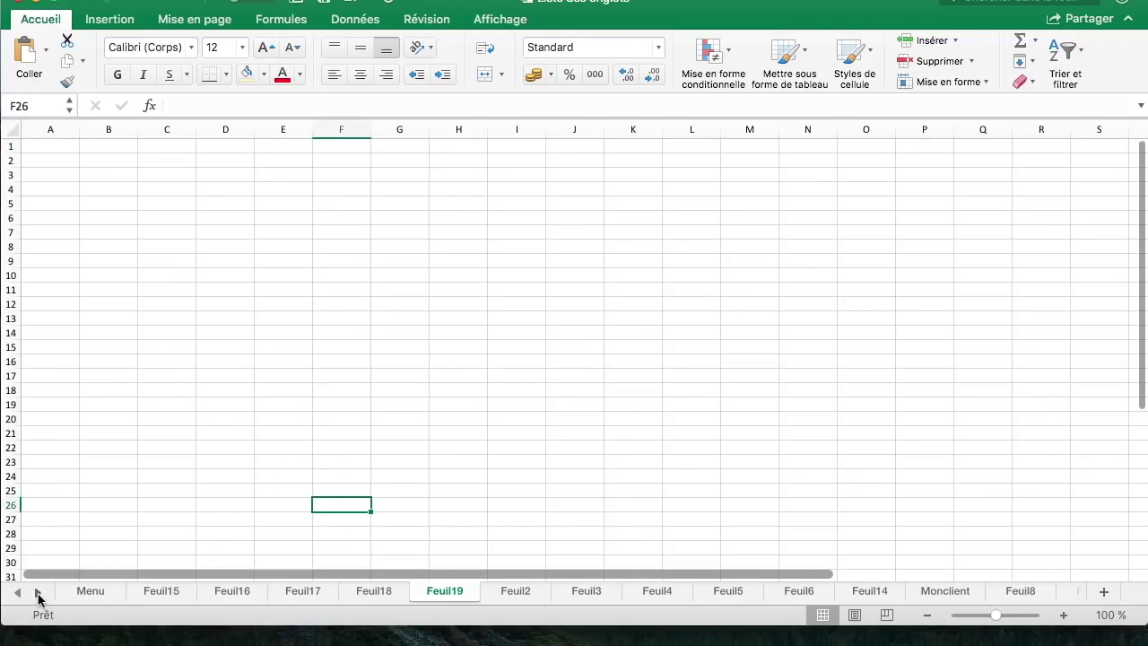
- Look through the workbook's sheets from the first to the last and back
{"action": "left_click", "coordinate": [37, 595]}
{"action": "left_click", "coordinate": [38, 595]}
{"action": "left_click", "coordinate": [38, 594]}
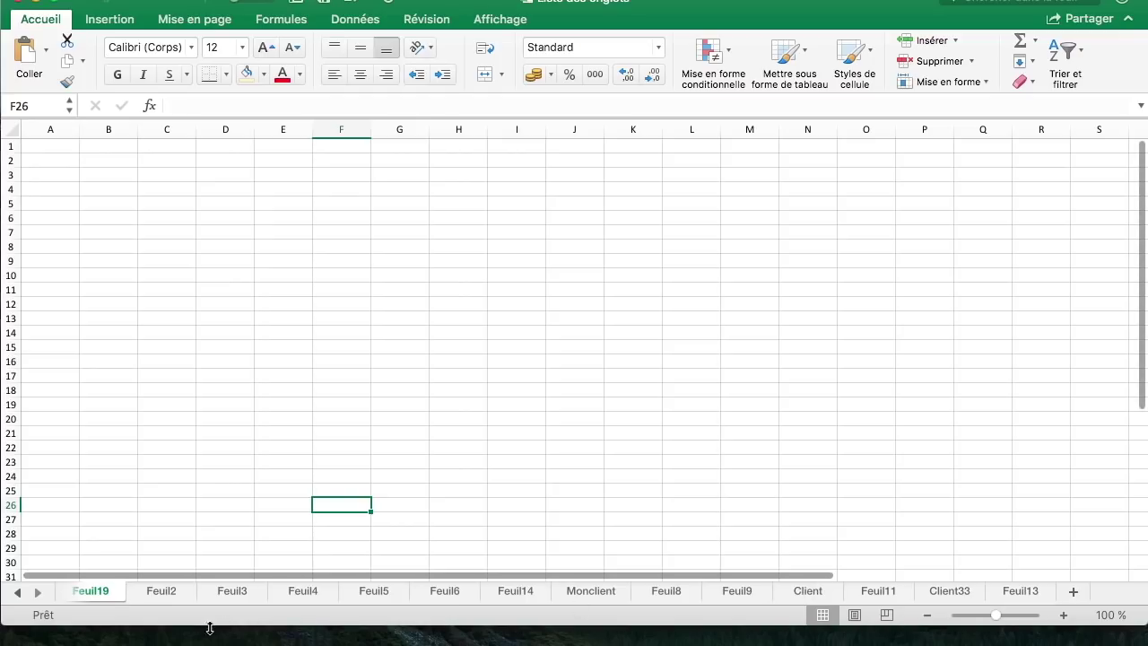
{"action": "left_click", "coordinate": [17, 594]}
{"action": "left_click", "coordinate": [18, 593]}
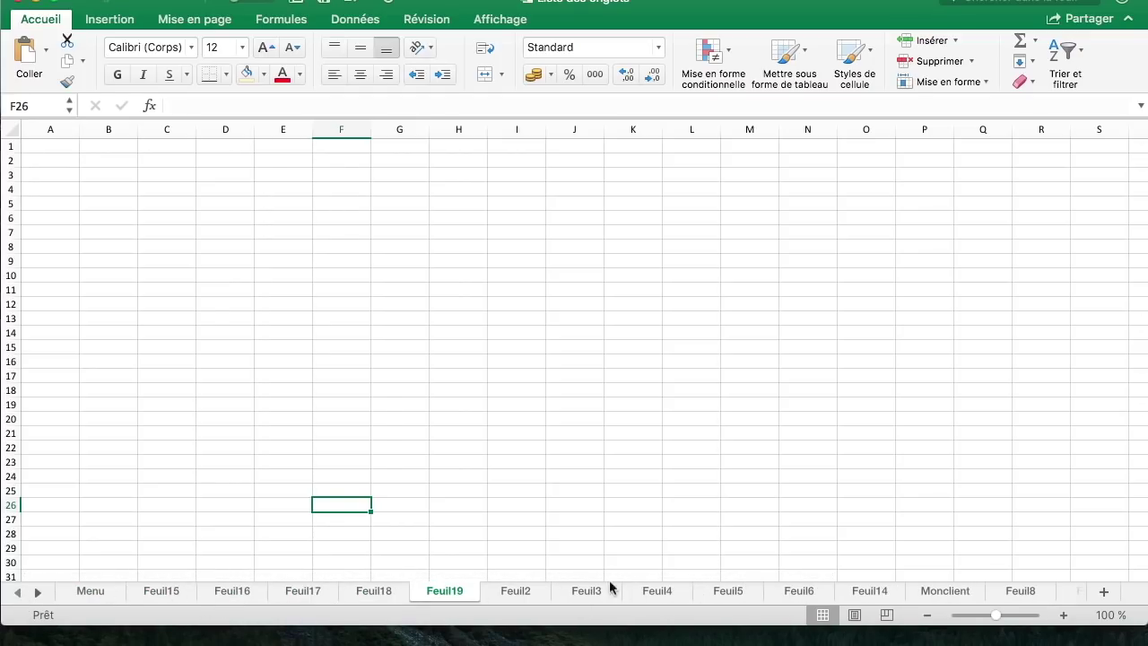
{"action": "left_click", "coordinate": [574, 492]}
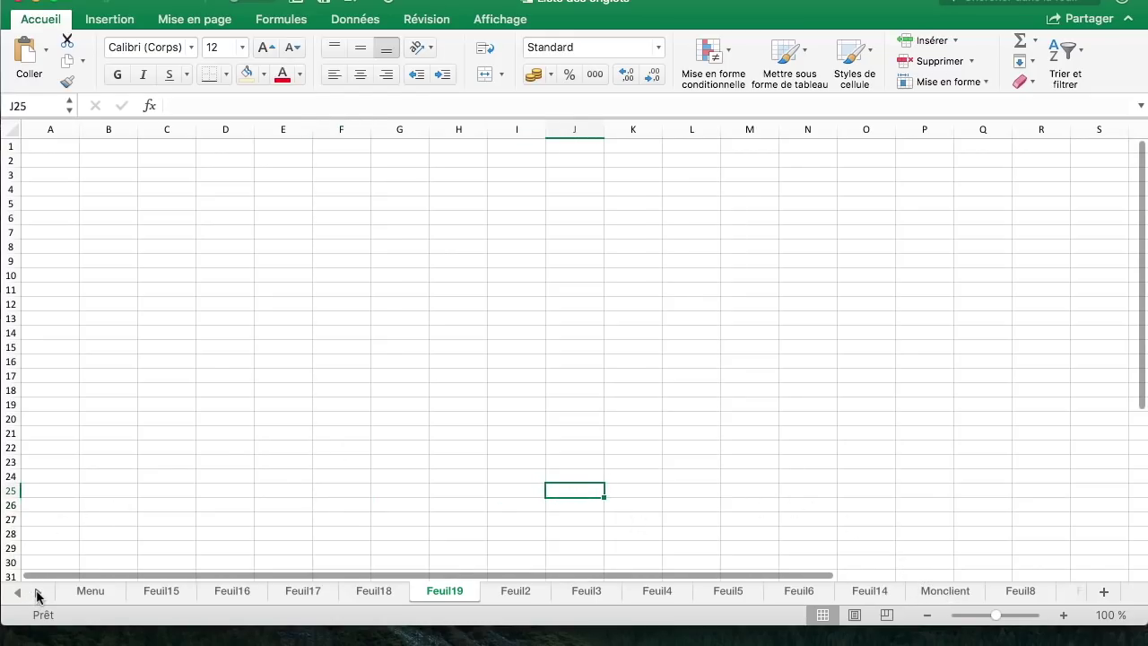
- Open the full list of sheets and activate the Client33 sheet
{"action": "right_click", "coordinate": [38, 596]}
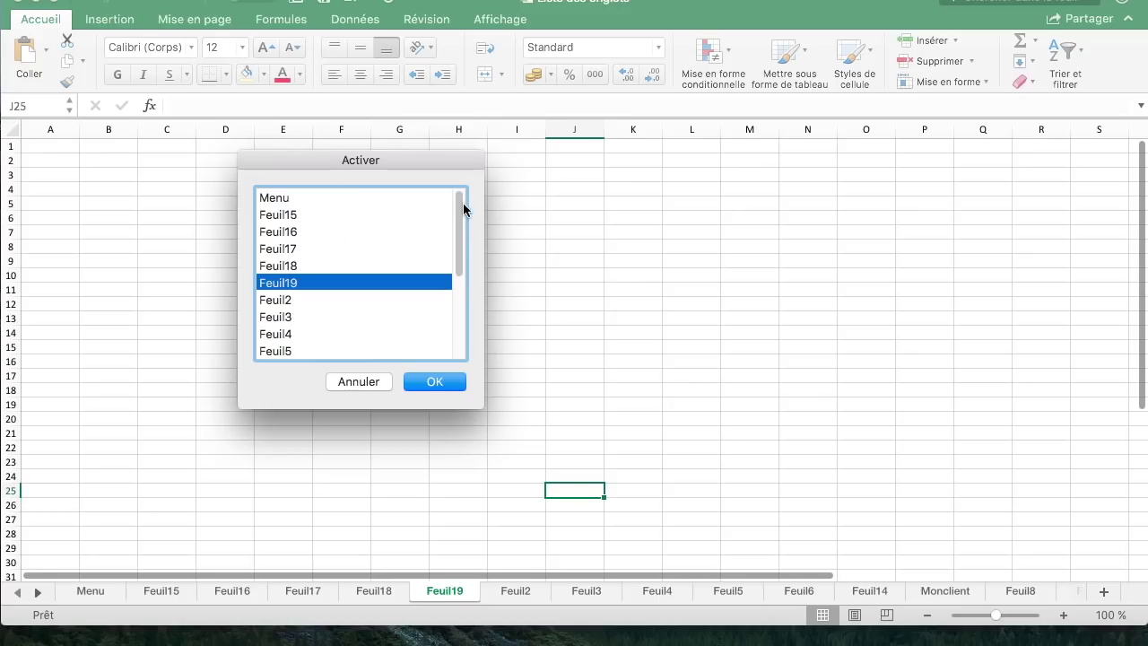
{"action": "left_click_drag", "start_coordinate": [458, 214], "coordinate": [308, 341]}
{"action": "left_click", "coordinate": [290, 253]}
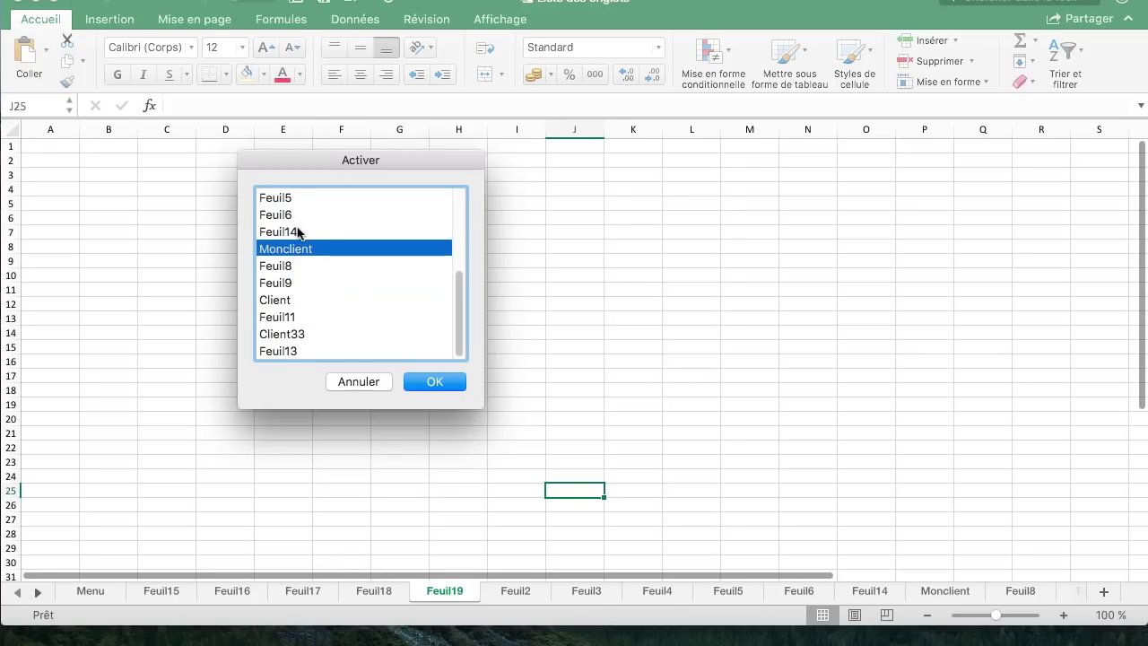
{"action": "left_click", "coordinate": [287, 335]}
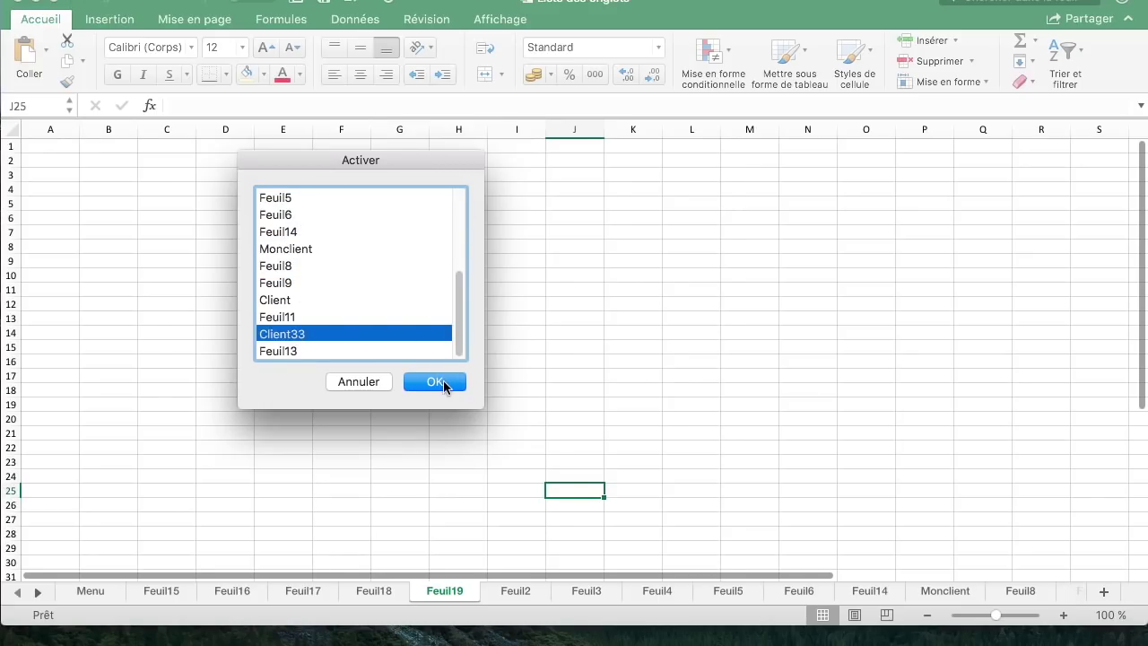
{"action": "left_click", "coordinate": [437, 381]}
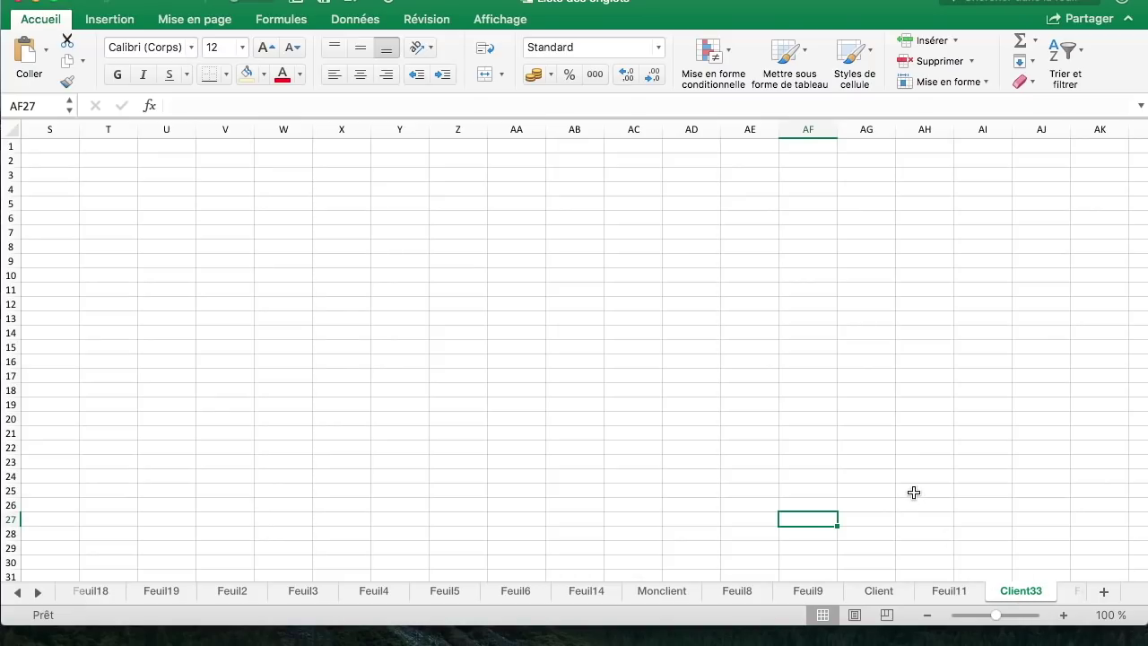
- Display the Monclient sheet, and return to the Menu sheet
{"action": "left_click", "coordinate": [659, 594]}
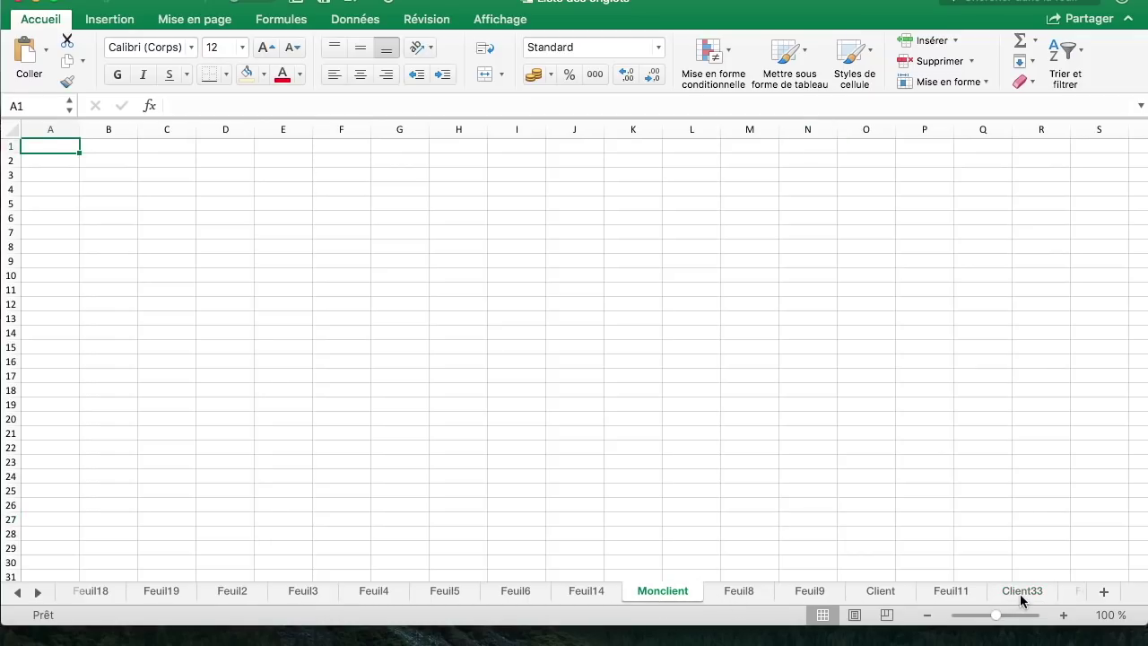
{"action": "left_click", "coordinate": [18, 593]}
{"action": "left_click", "coordinate": [79, 596]}
{"action": "left_click", "coordinate": [252, 413]}
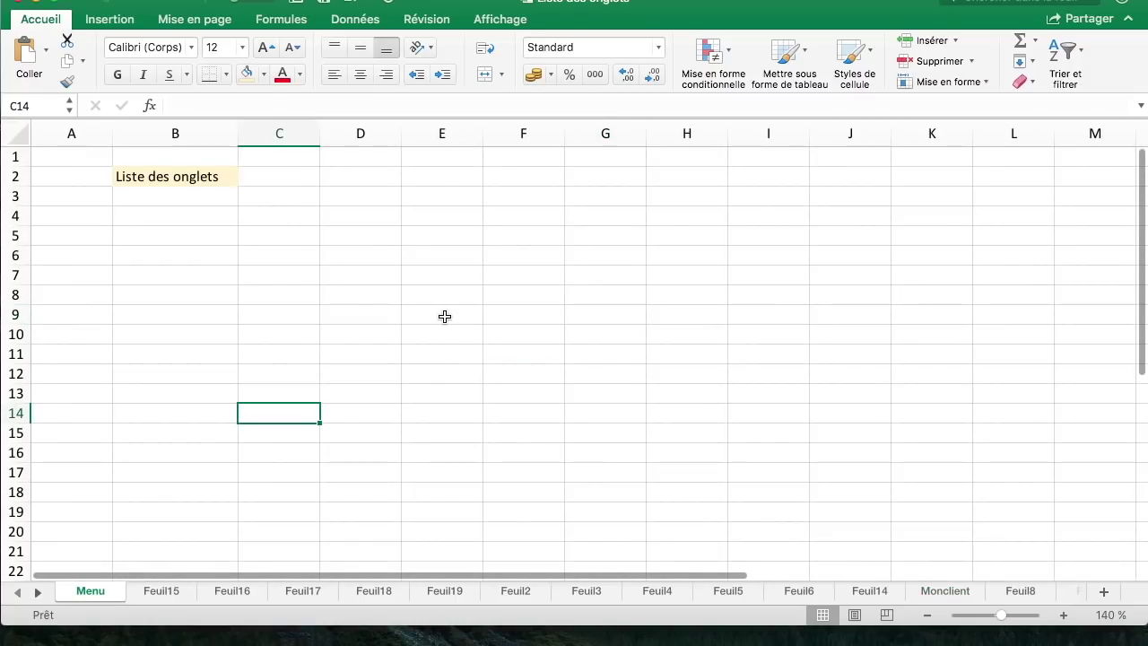
{"action": "left_click", "coordinate": [528, 254]}
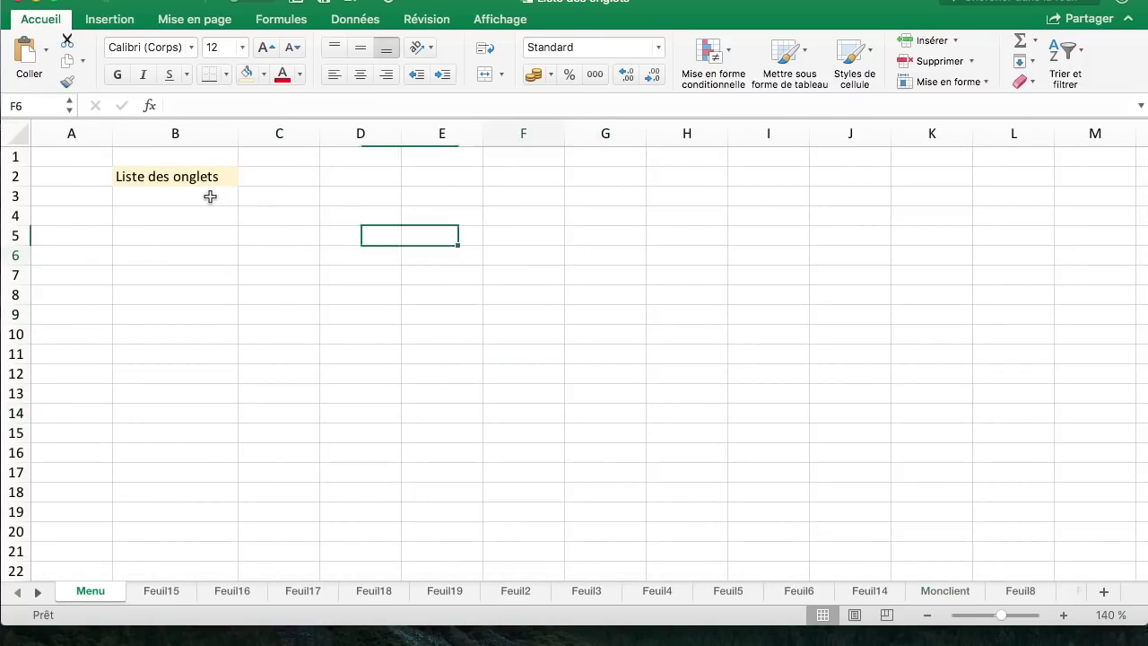
{"action": "left_click_drag", "start_coordinate": [209, 197], "coordinate": [184, 499]}
{"action": "left_click", "coordinate": [382, 328]}
- From cell B3, define the workbook name nom_onglets referring to the formula =lire.classeur(1)
{"action": "left_click", "coordinate": [210, 197]}
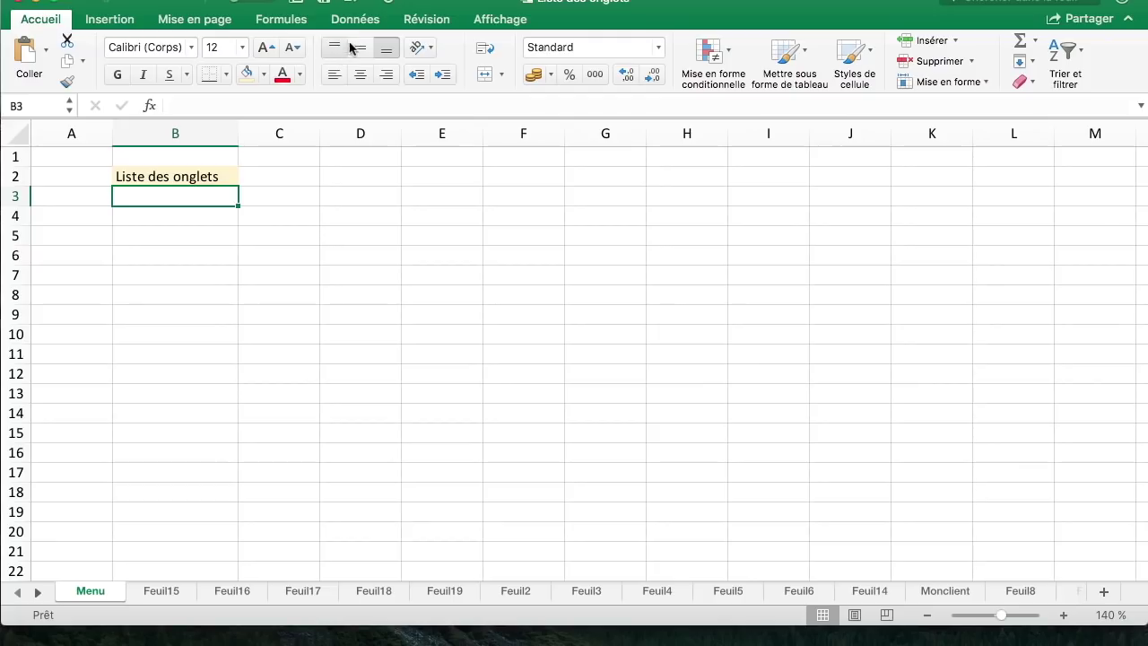
{"action": "left_click", "coordinate": [287, 21]}
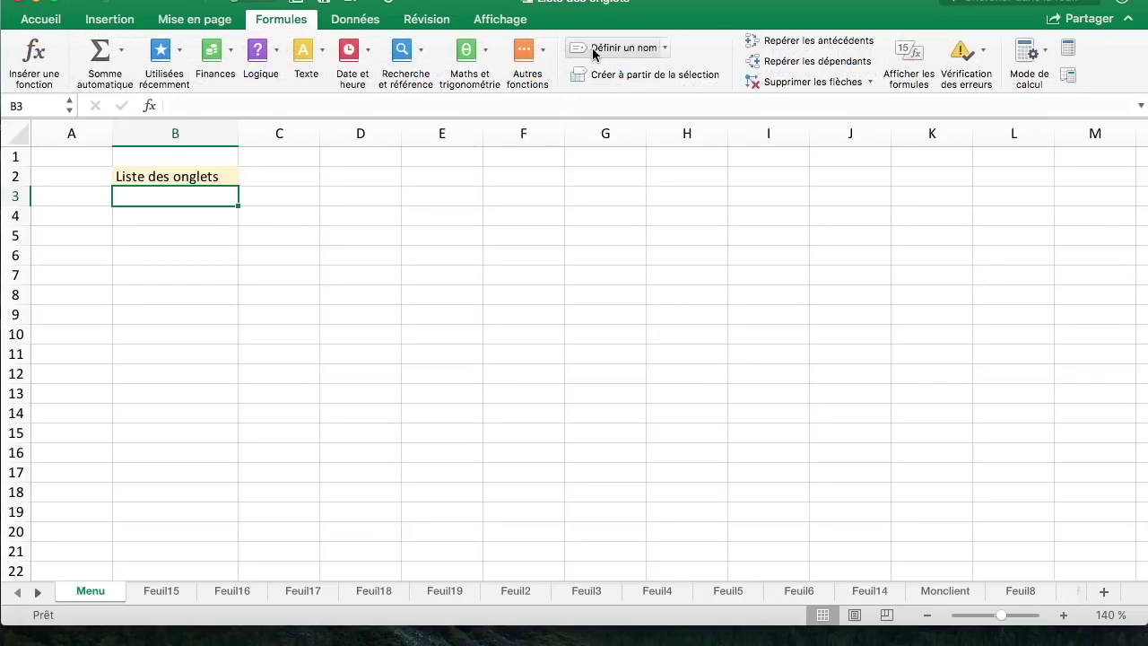
{"action": "left_click", "coordinate": [624, 50]}
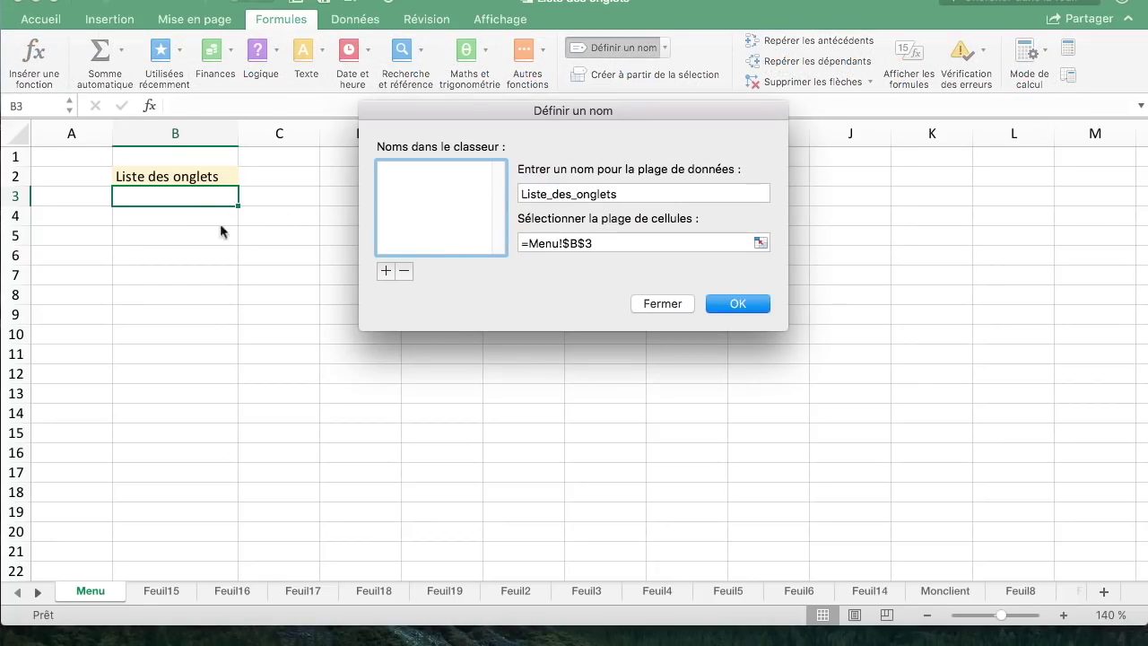
{"action": "double_click", "coordinate": [642, 191]}
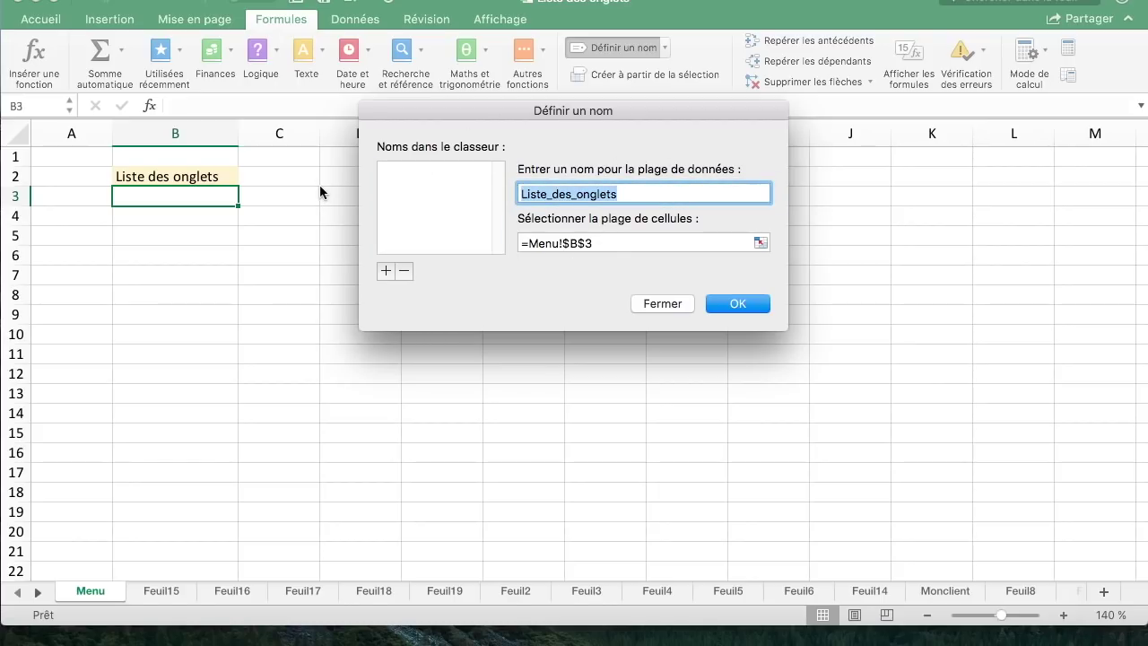
{"action": "type", "text": "nom"}
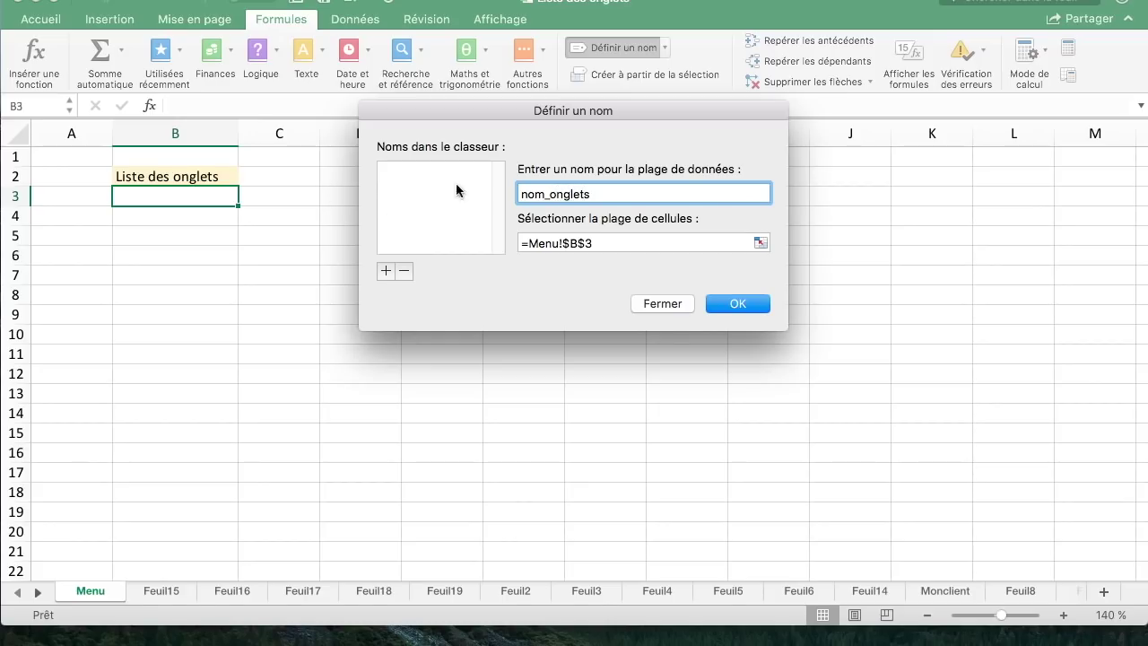
{"action": "left_click", "coordinate": [657, 240]}
{"action": "type", "text": "="}
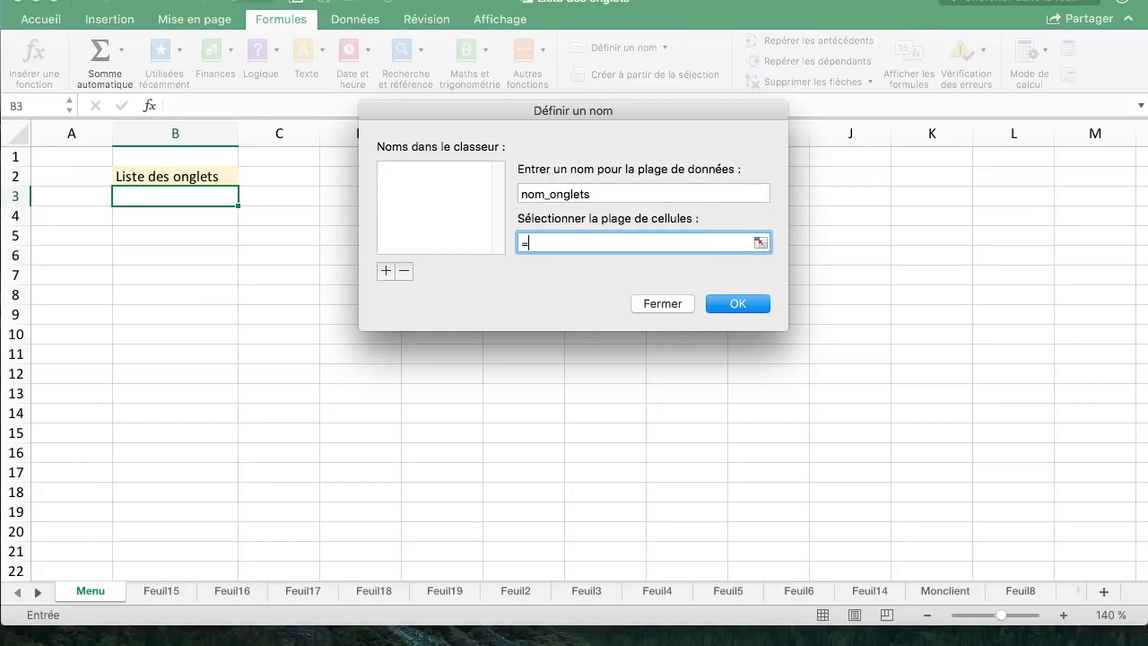
{"action": "type", "text": "lire.classeur(1"}
{"action": "key", "text": "Return"}
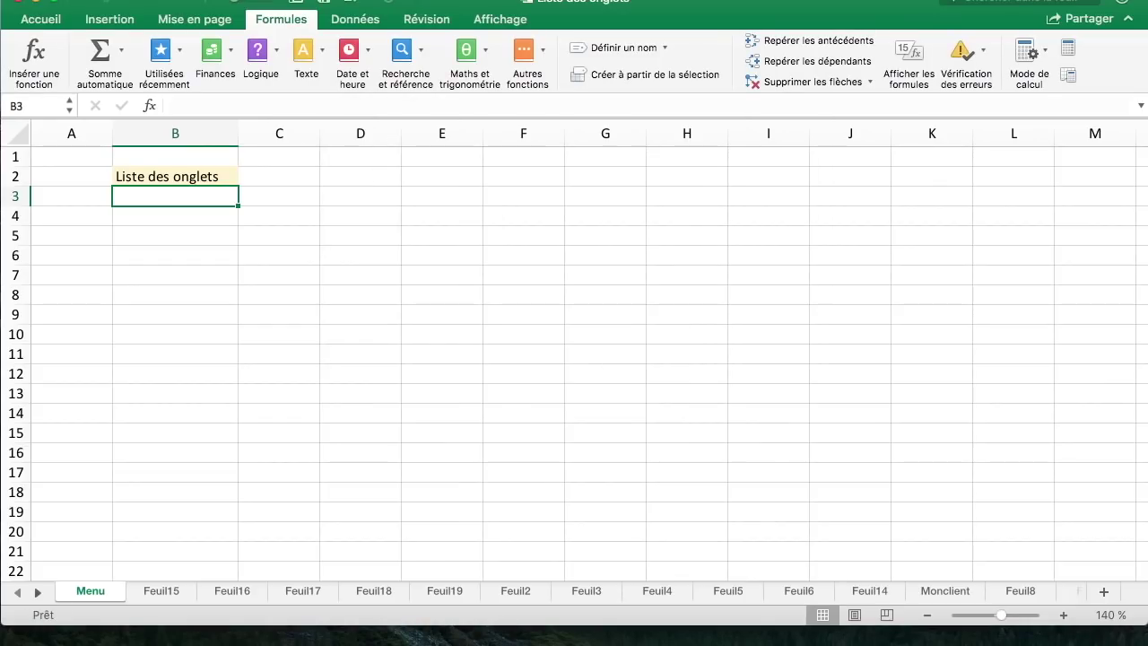
- Enter the formula =nom_onglets in cell B3, under the Liste des onglets heading
{"action": "type", "text": "="}
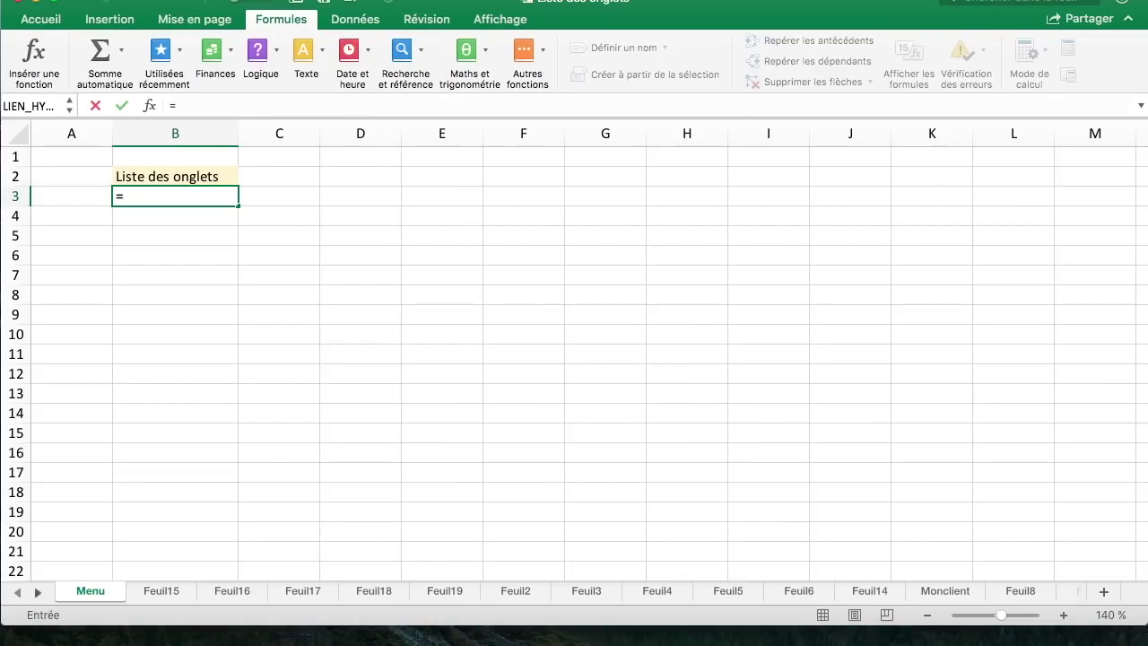
{"action": "type", "text": "nom"}
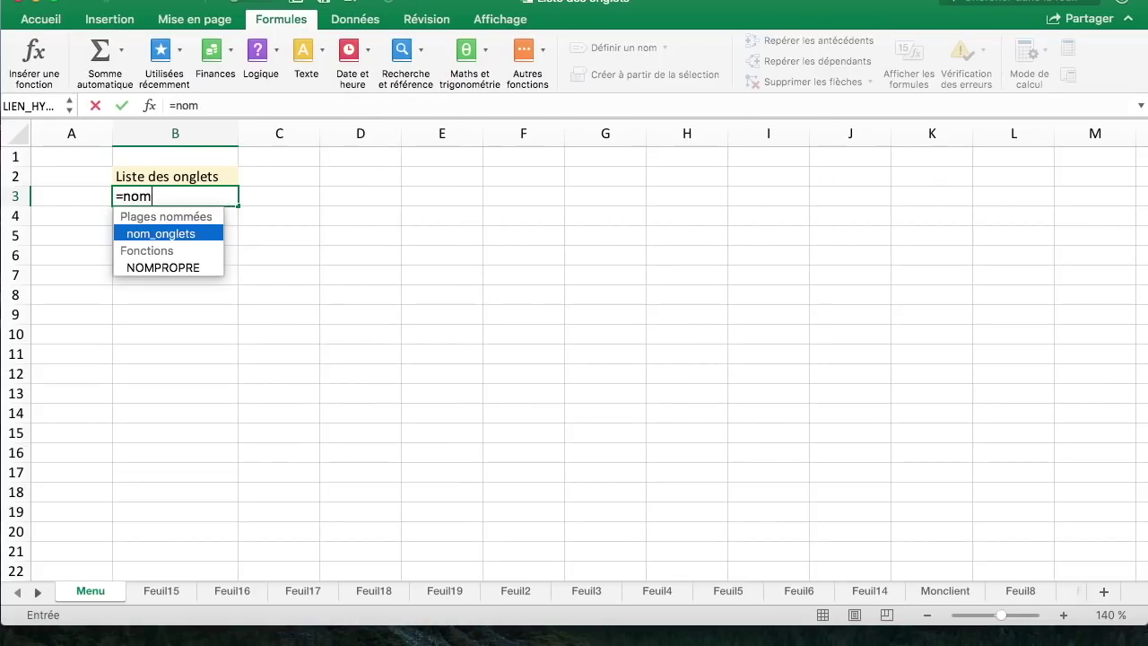
{"action": "key", "text": "Tab"}
{"action": "key", "text": "Return"}
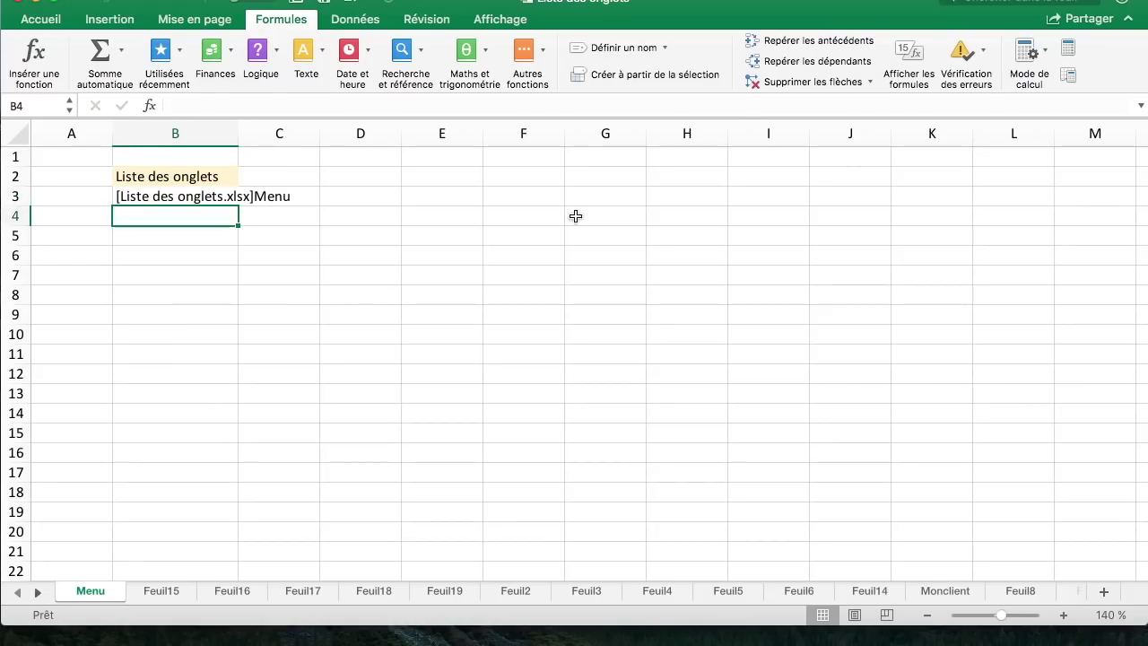
- Wrap the B3 formula as =TRANSPOSE(nom_onglets) and enter it as an array formula from B3 down column B, beyond row 24
{"action": "left_click", "coordinate": [232, 197]}
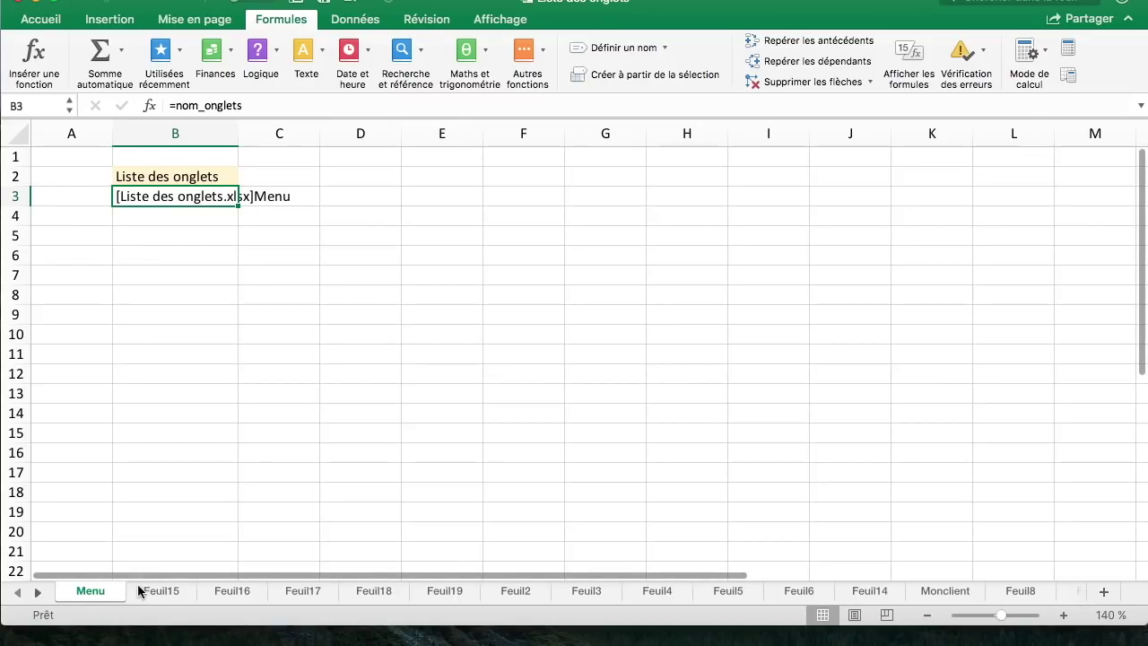
{"action": "left_click", "coordinate": [179, 106]}
{"action": "type", "text": "transpose("}
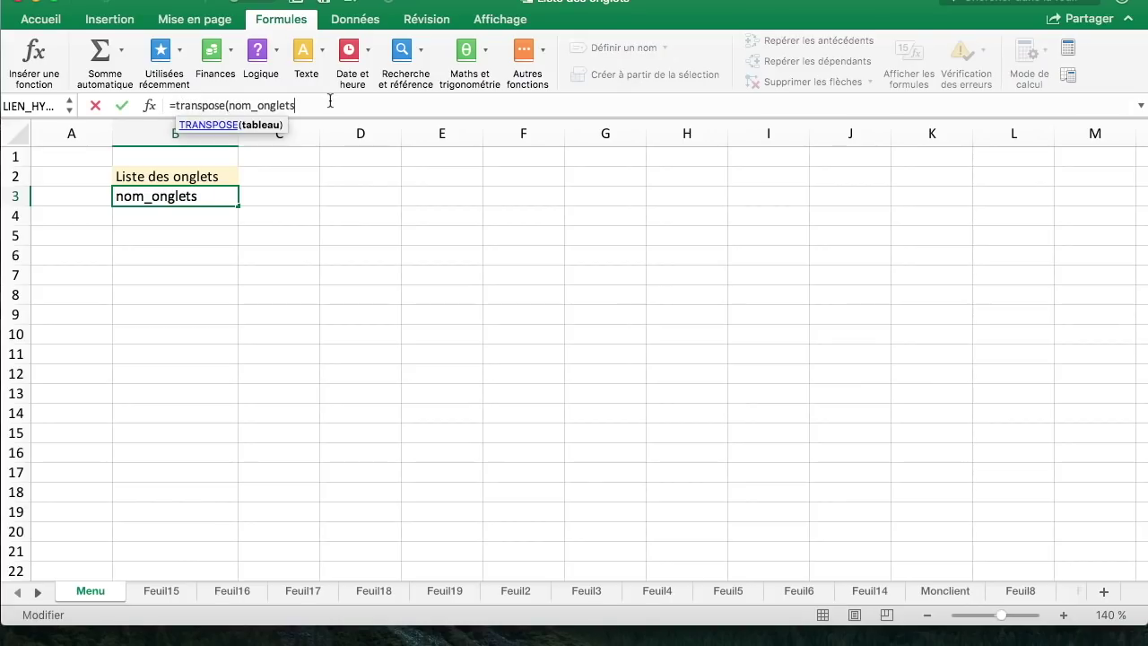
{"action": "key", "text": "Return"}
{"action": "left_click_drag", "start_coordinate": [230, 190], "coordinate": [210, 567]}
{"action": "left_click", "coordinate": [343, 105]}
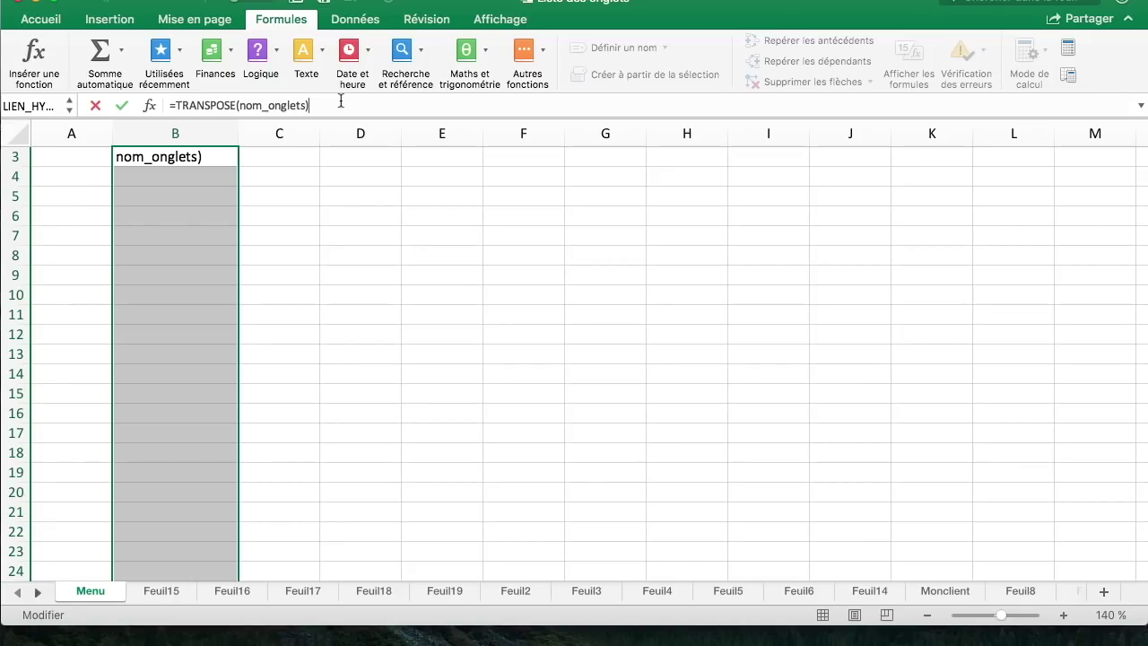
{"action": "key", "text": "ctrl+shift+Return"}
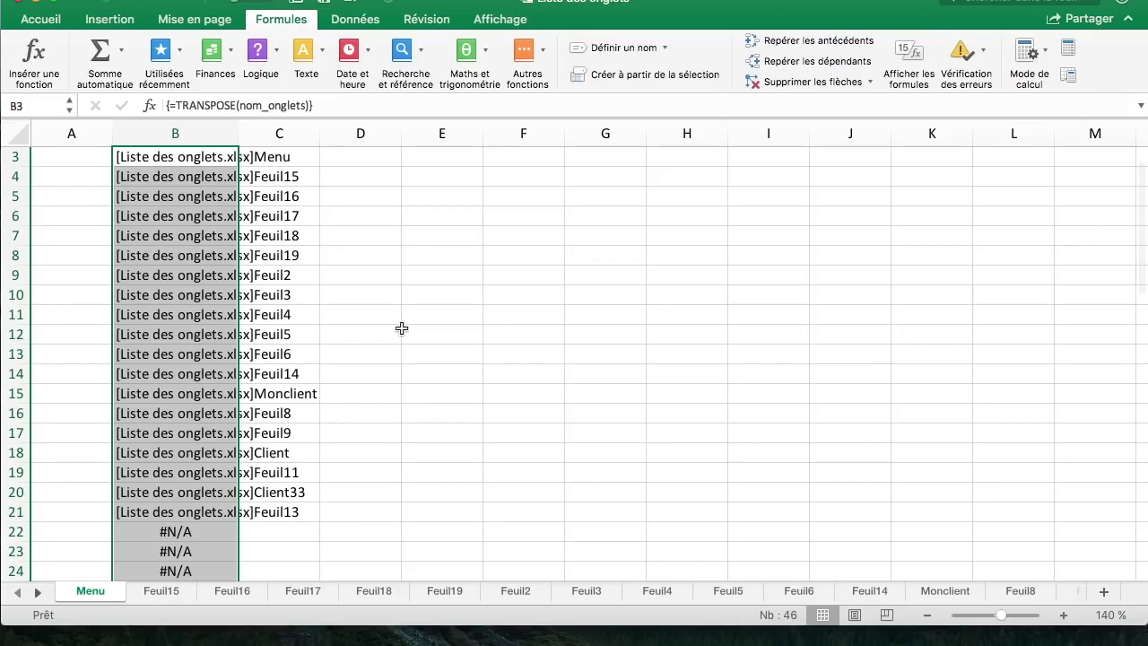
- Check the list of sheet names and widen column B to fit them
{"action": "scroll", "coordinate": [336, 302], "scroll_direction": "up", "scroll_amount": 3}
{"action": "scroll", "coordinate": [228, 190], "scroll_direction": "down", "scroll_amount": 5}
{"action": "scroll", "coordinate": [225, 190], "scroll_direction": "up", "scroll_amount": 5}
{"action": "scroll", "coordinate": [225, 170], "scroll_direction": "up", "scroll_amount": 1}
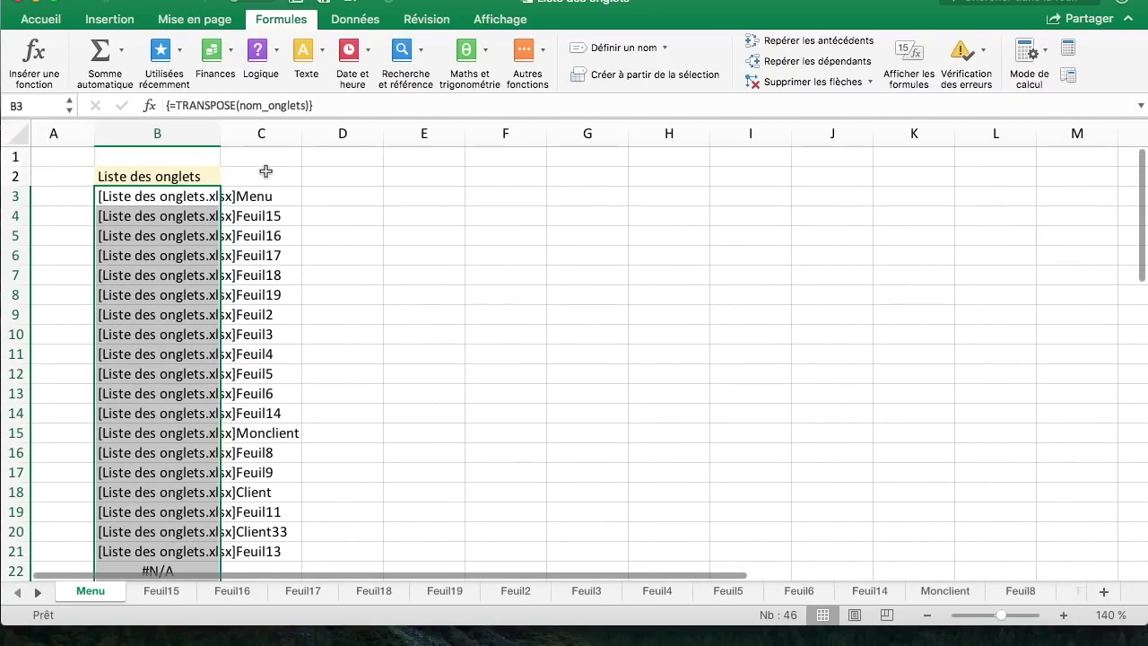
{"action": "left_click", "coordinate": [196, 199]}
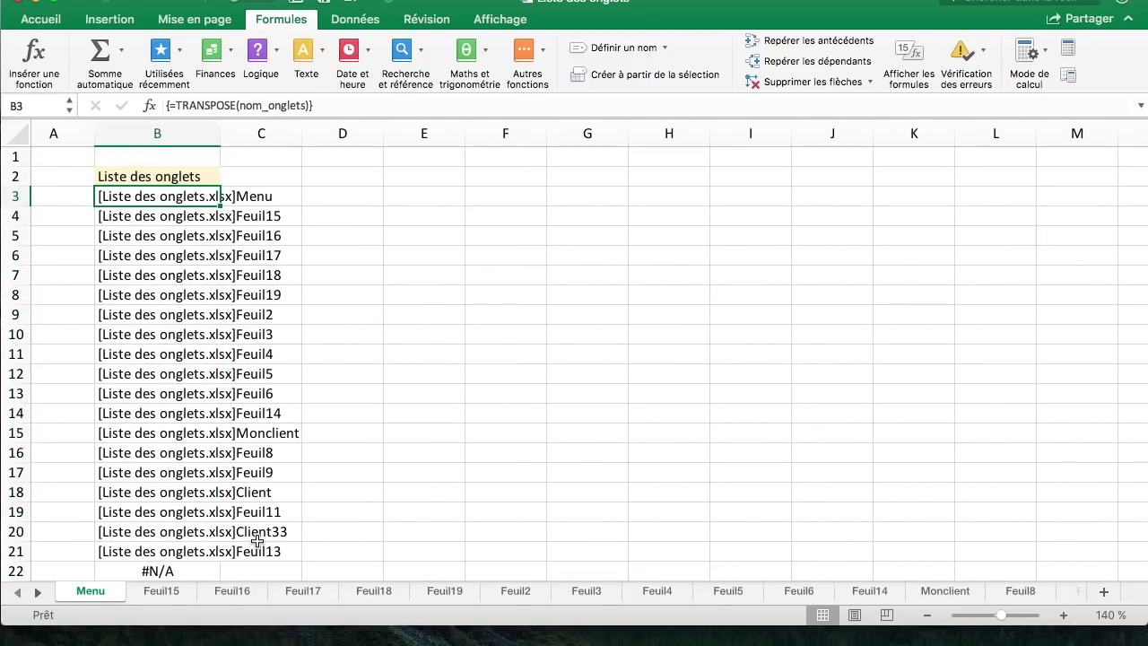
{"action": "scroll", "coordinate": [259, 531], "scroll_direction": "up", "scroll_amount": 1}
{"action": "scroll", "coordinate": [334, 501], "scroll_direction": "left", "scroll_amount": 1}
{"action": "left_click", "coordinate": [812, 308]}
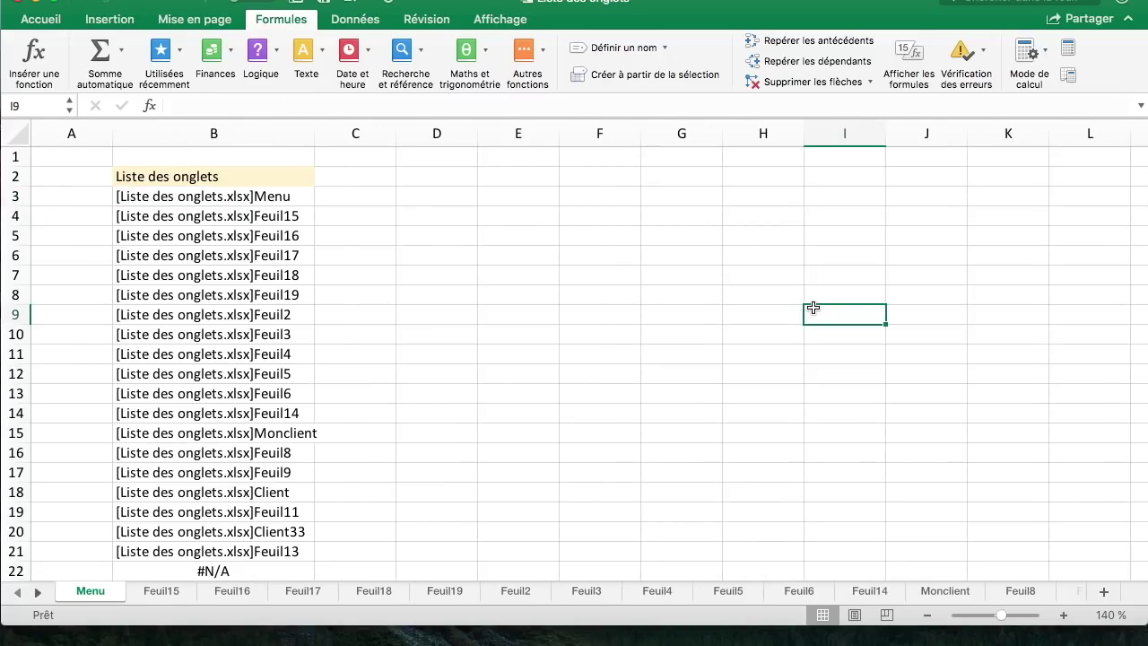
- Widen column B slightly further to leave a margin after the longest sheet name
{"action": "left_click", "coordinate": [483, 331]}
{"action": "left_click_drag", "start_coordinate": [296, 196], "coordinate": [287, 491]}
{"action": "left_click_drag", "start_coordinate": [423, 314], "coordinate": [493, 279]}
{"action": "left_click", "coordinate": [493, 279]}
{"action": "scroll", "coordinate": [496, 282], "scroll_direction": "up", "scroll_amount": 3}
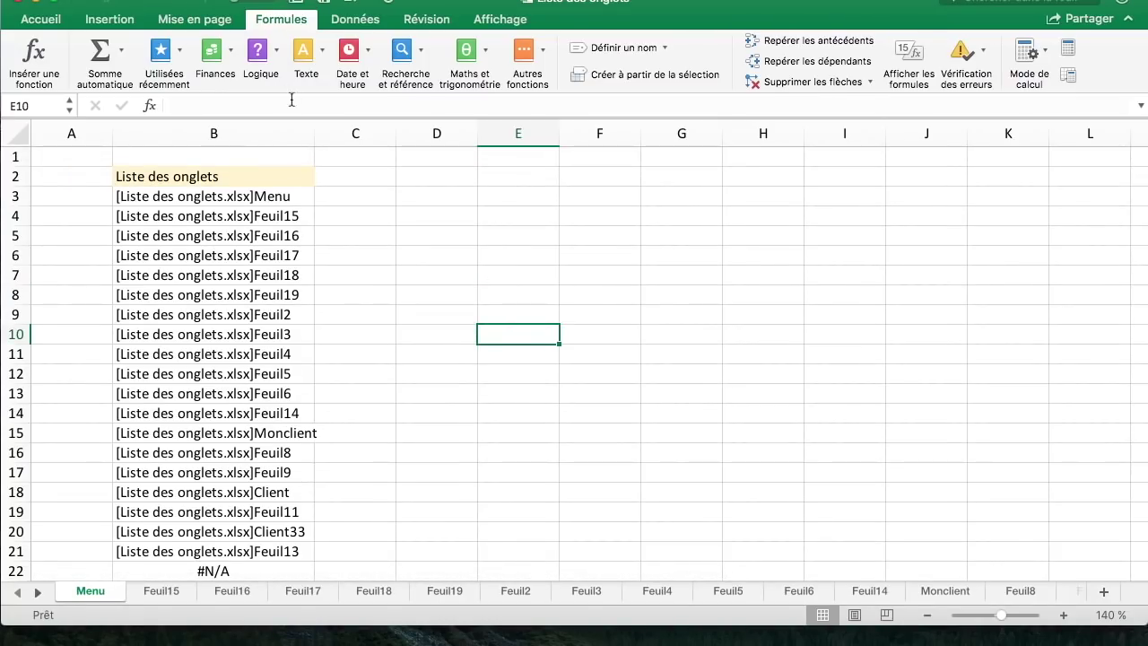
{"action": "left_click_drag", "start_coordinate": [314, 134], "coordinate": [349, 133]}
{"action": "left_click", "coordinate": [579, 211]}
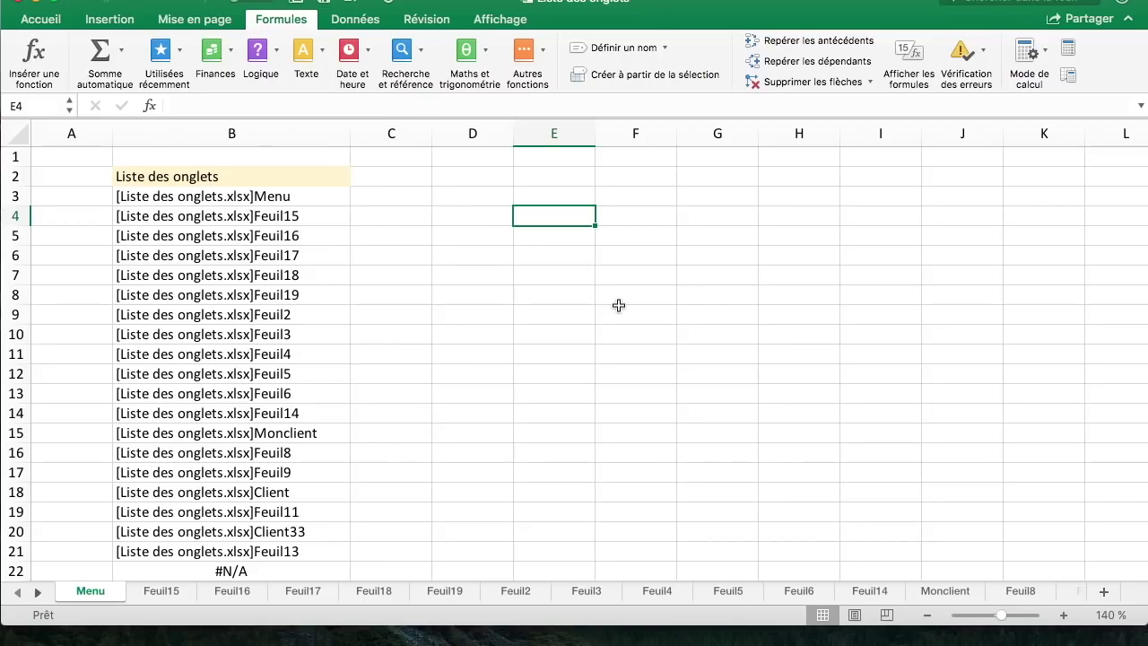
- Search the Menu sheet for "client", step through the matches and close the search
{"action": "key", "text": "super+f"}
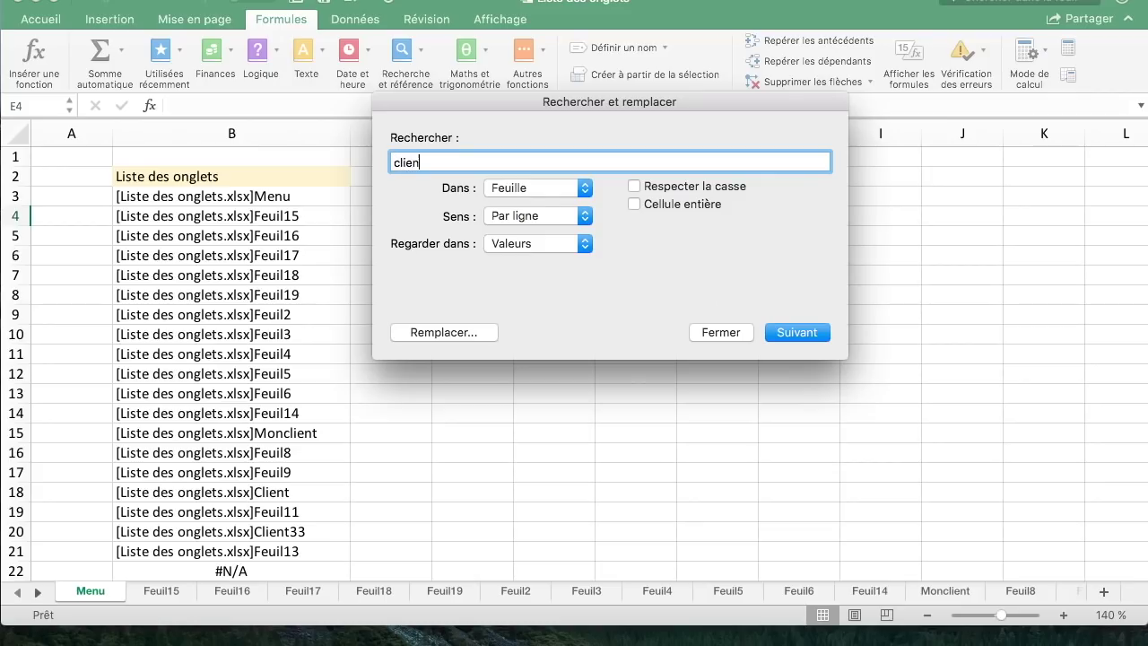
{"action": "left_click", "coordinate": [813, 334]}
{"action": "left_click", "coordinate": [816, 334]}
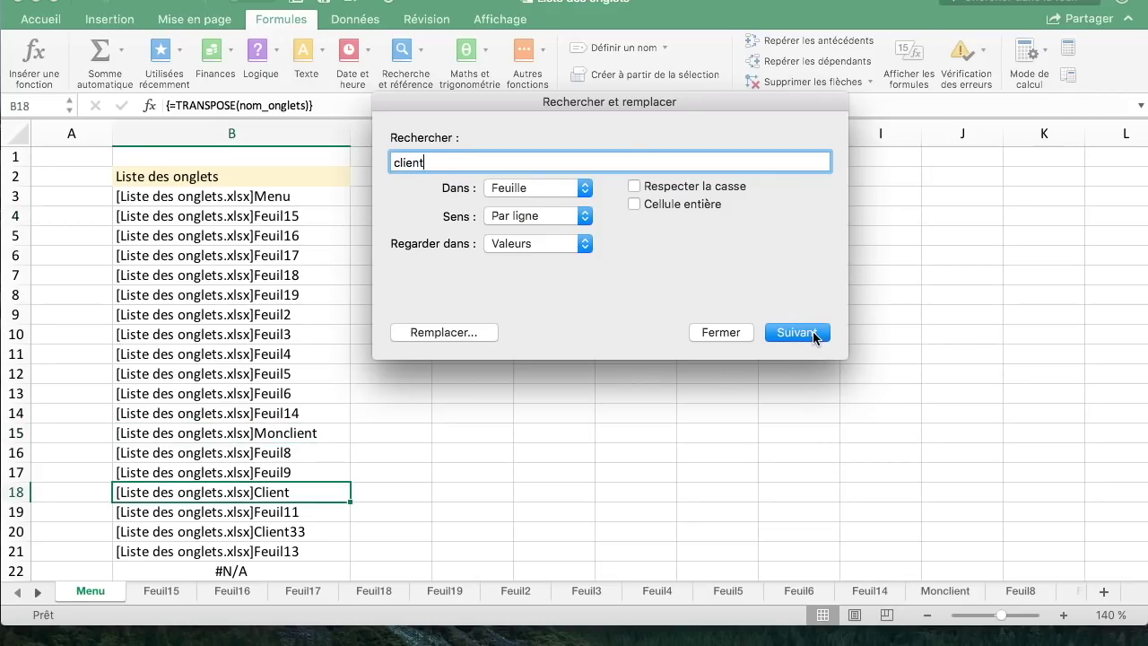
{"action": "left_click", "coordinate": [815, 334]}
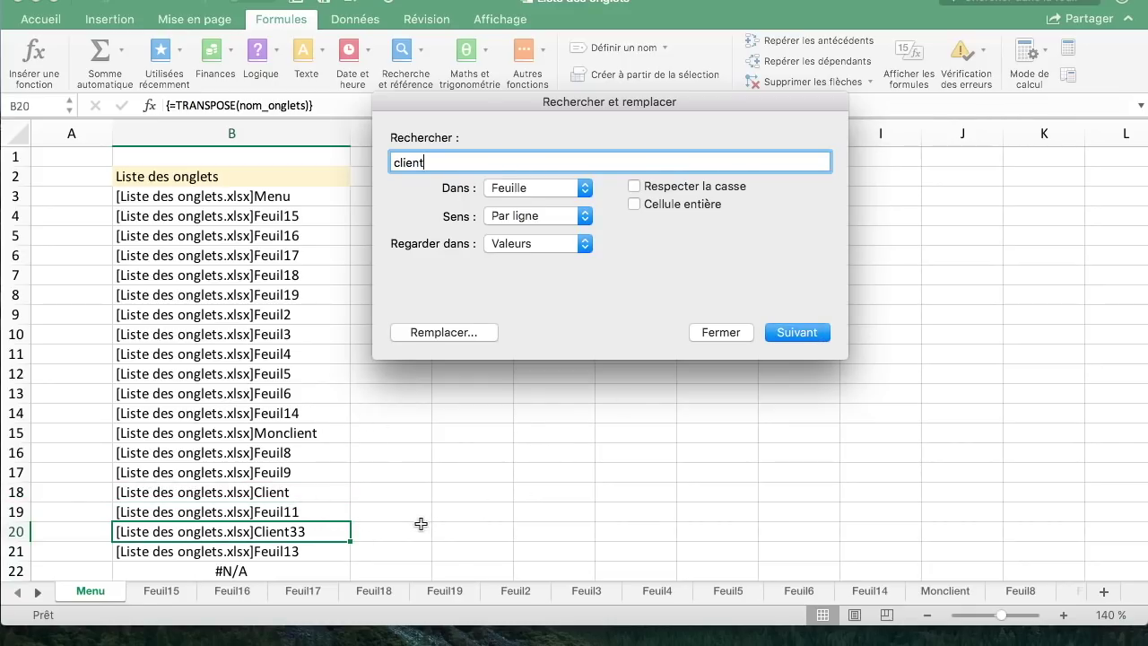
{"action": "left_click", "coordinate": [709, 337]}
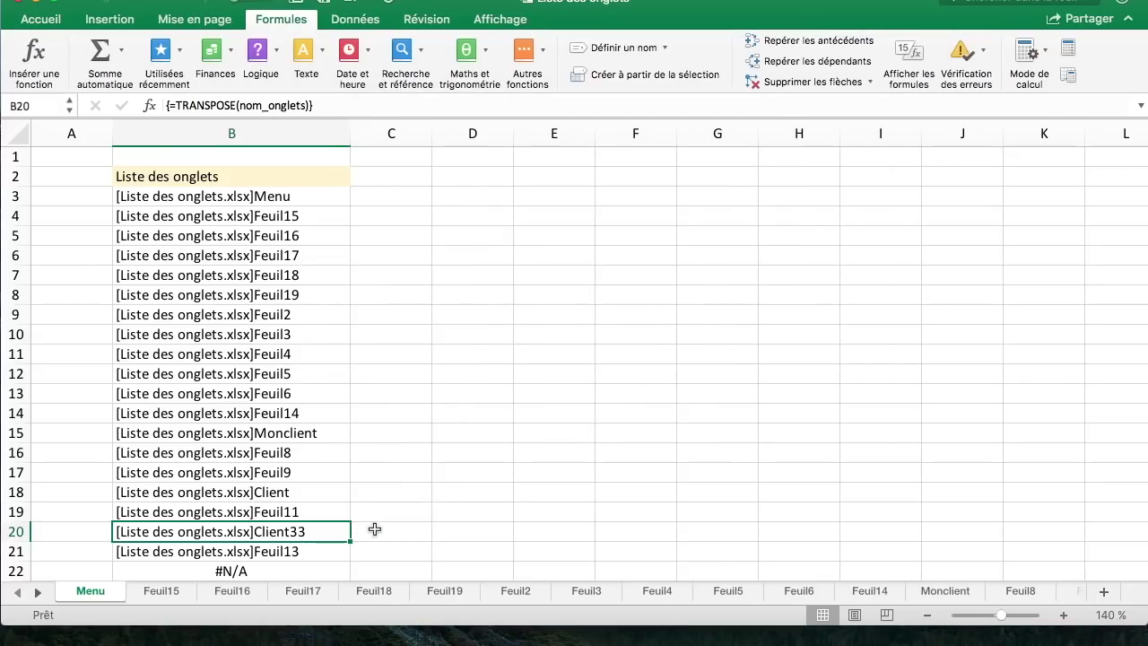
- Enter the formula =LIEN_HYPERTEXTE(B3&"!A1") in cell C3 to link to the first listed sheet
{"action": "left_click", "coordinate": [372, 529]}
{"action": "left_click", "coordinate": [283, 533]}
{"action": "left_click", "coordinate": [413, 202]}
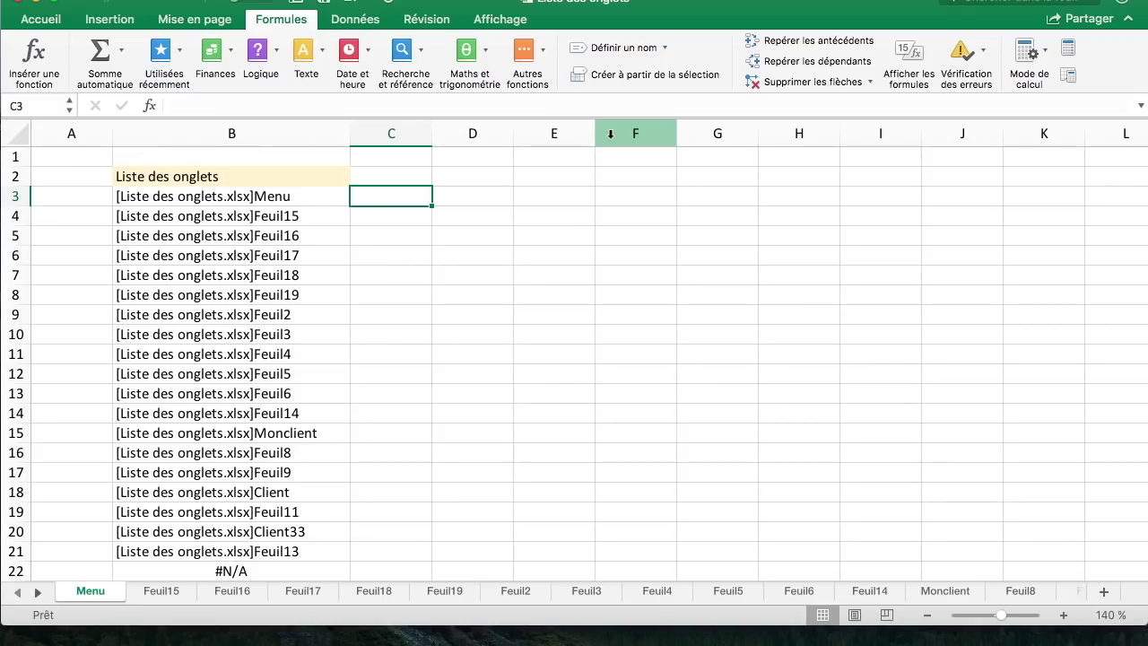
{"action": "type", "text": "=lin"}
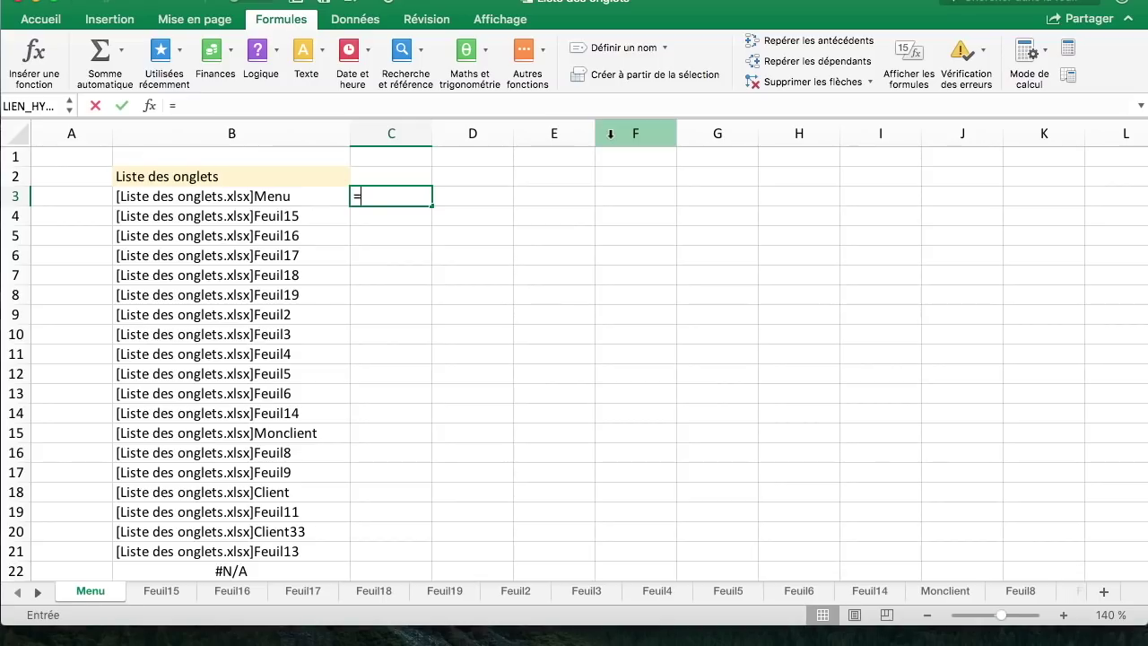
{"action": "key", "text": "BackSpace"}
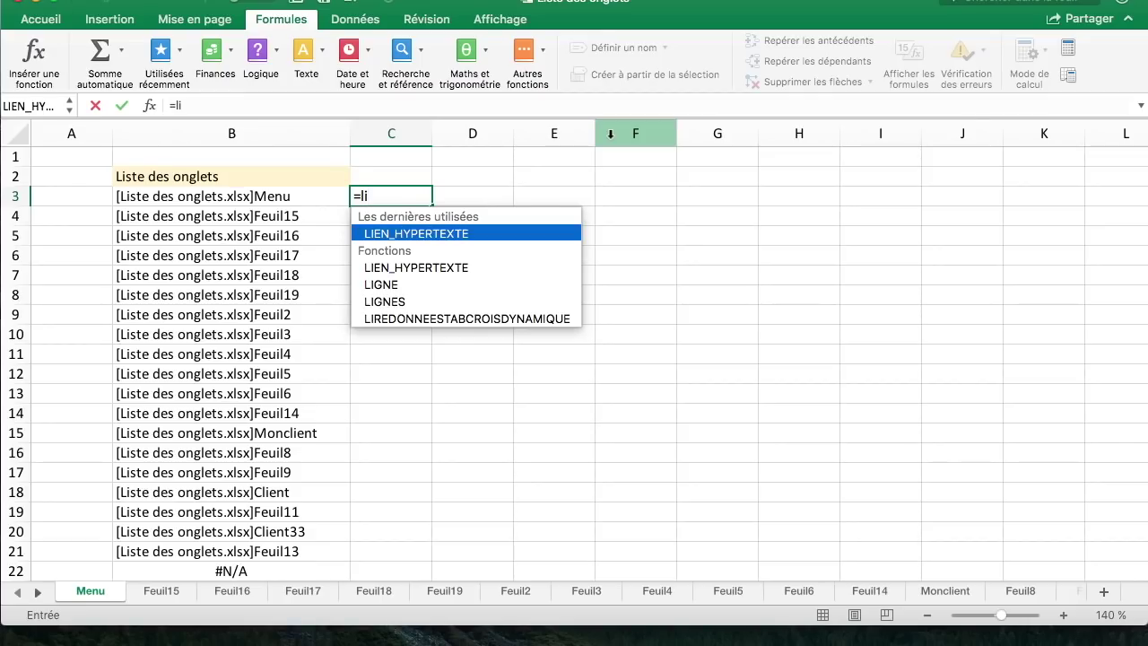
{"action": "key", "text": "Tab"}
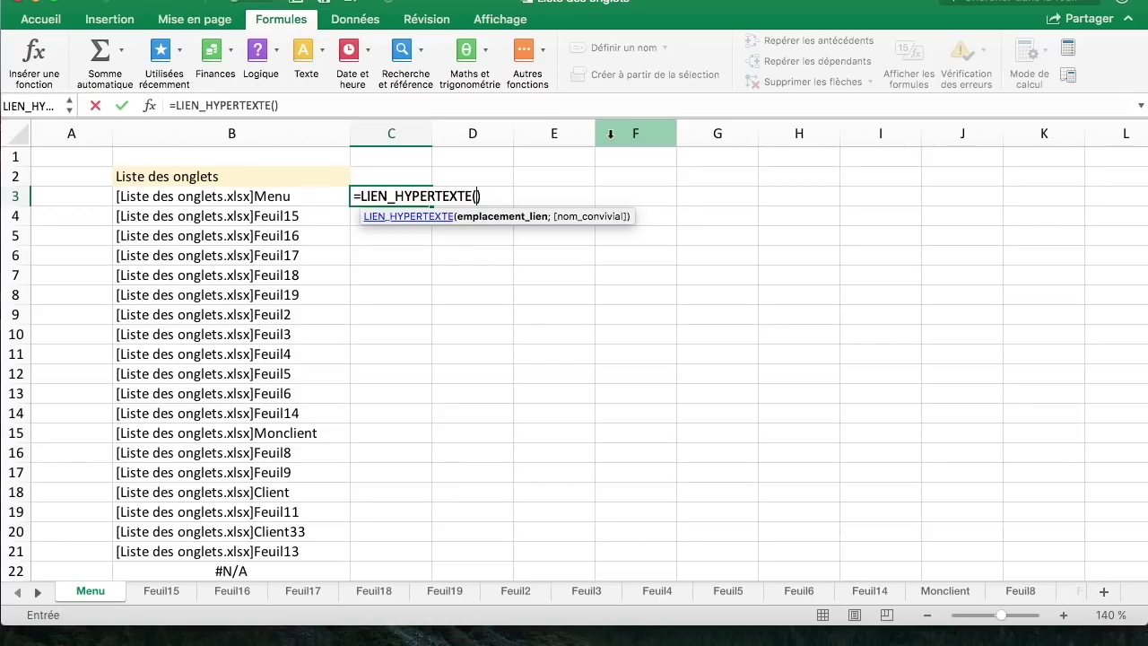
{"action": "left_click", "coordinate": [203, 196]}
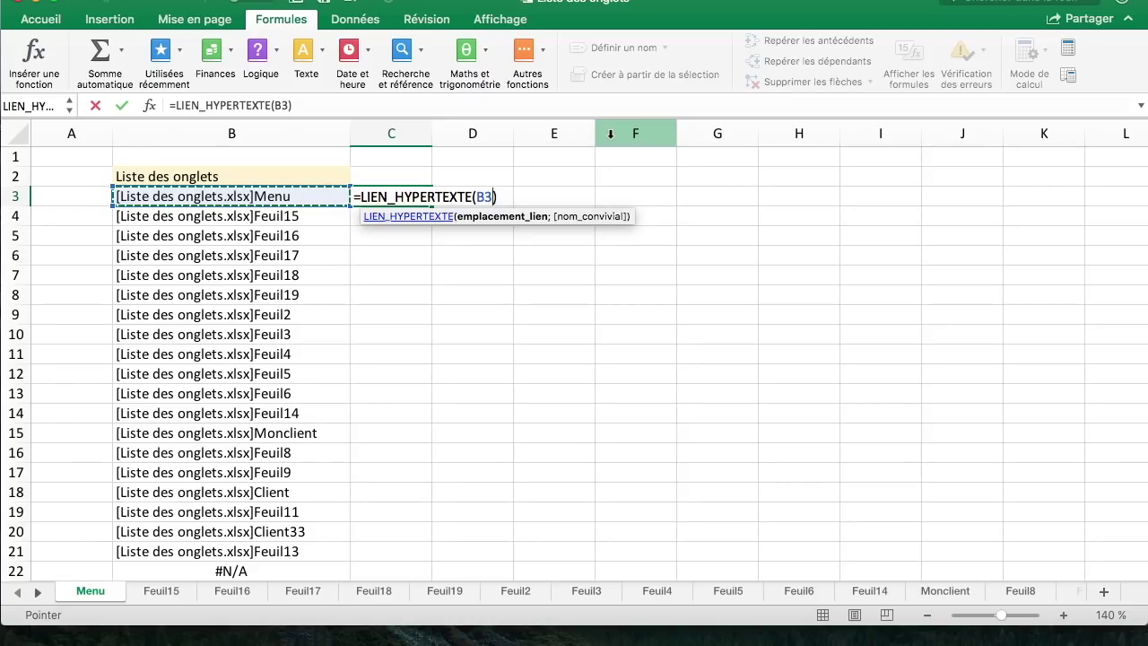
{"action": "type", "text": "&\""}
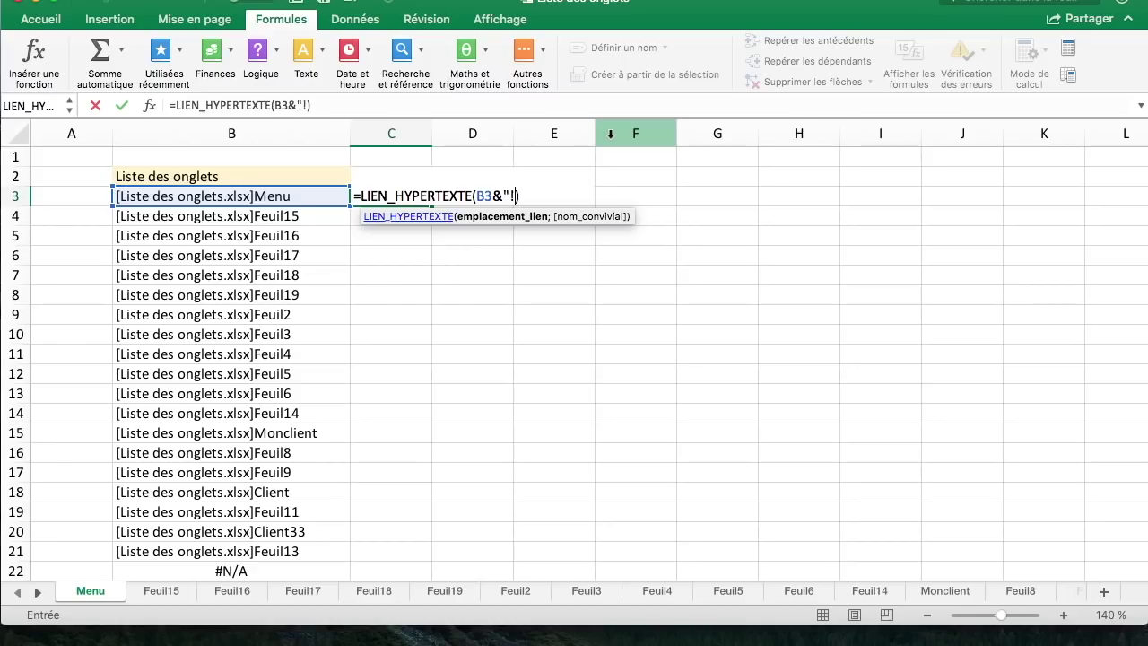
{"action": "type", "text": "!A1\")"}
{"action": "key", "text": "Return"}
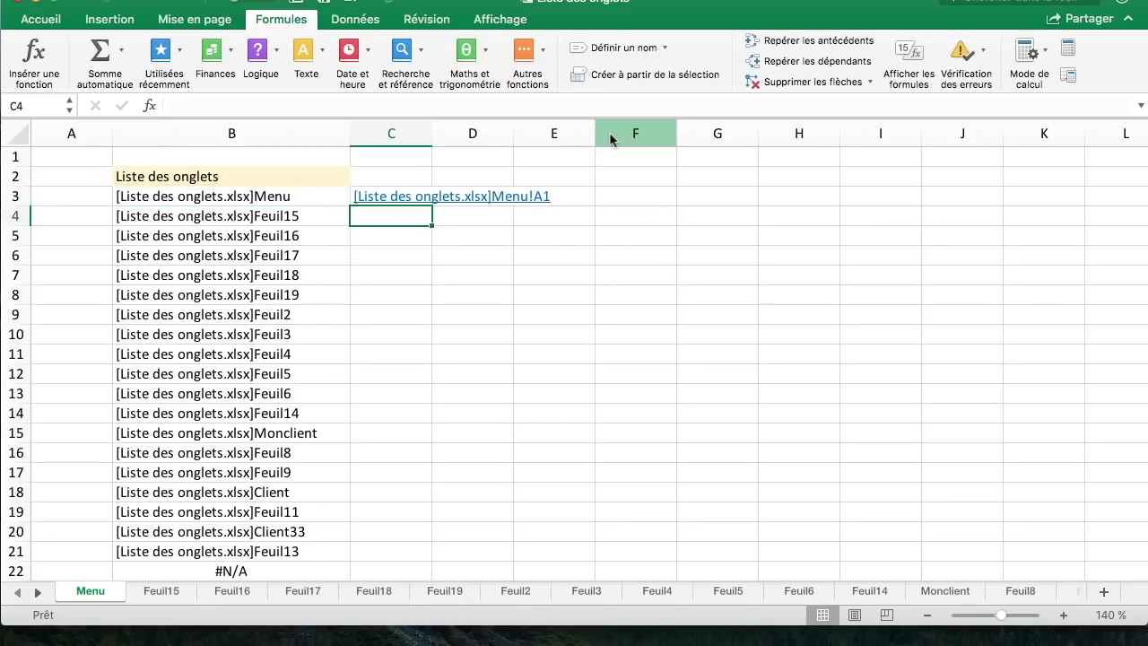
- Widen column C to fit the link text and fill the C3 hyperlink formula down alongside the sheet list, beyond row 25
{"action": "left_click_drag", "start_coordinate": [434, 133], "coordinate": [558, 133]}
{"action": "left_click", "coordinate": [502, 229]}
{"action": "left_click", "coordinate": [525, 215]}
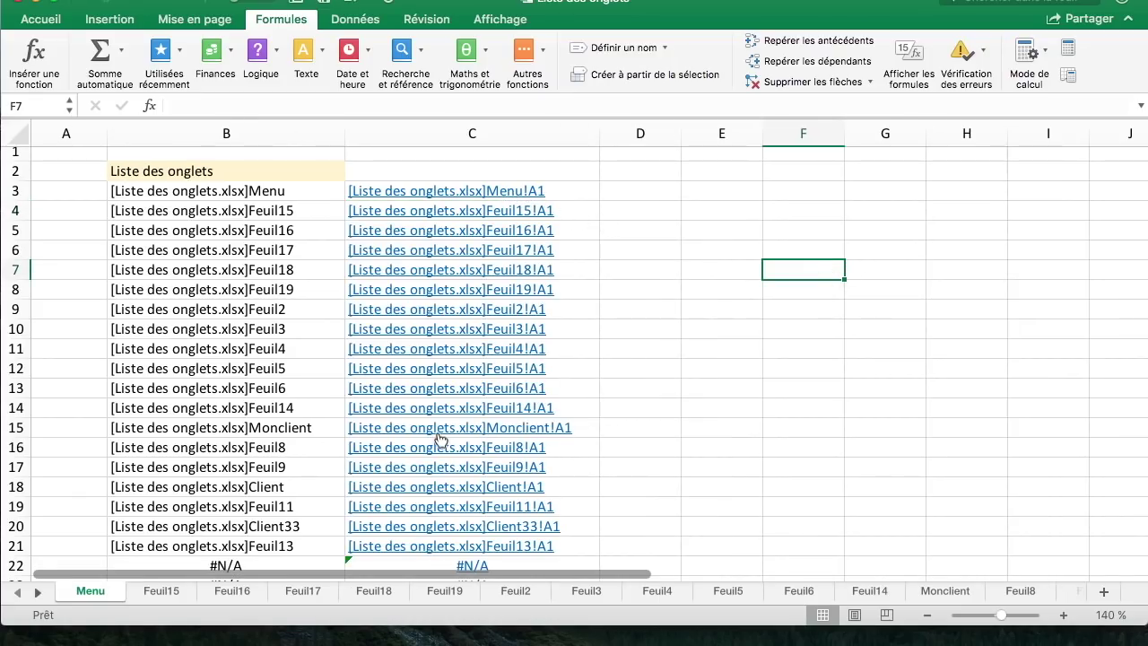
{"action": "left_click", "coordinate": [722, 331]}
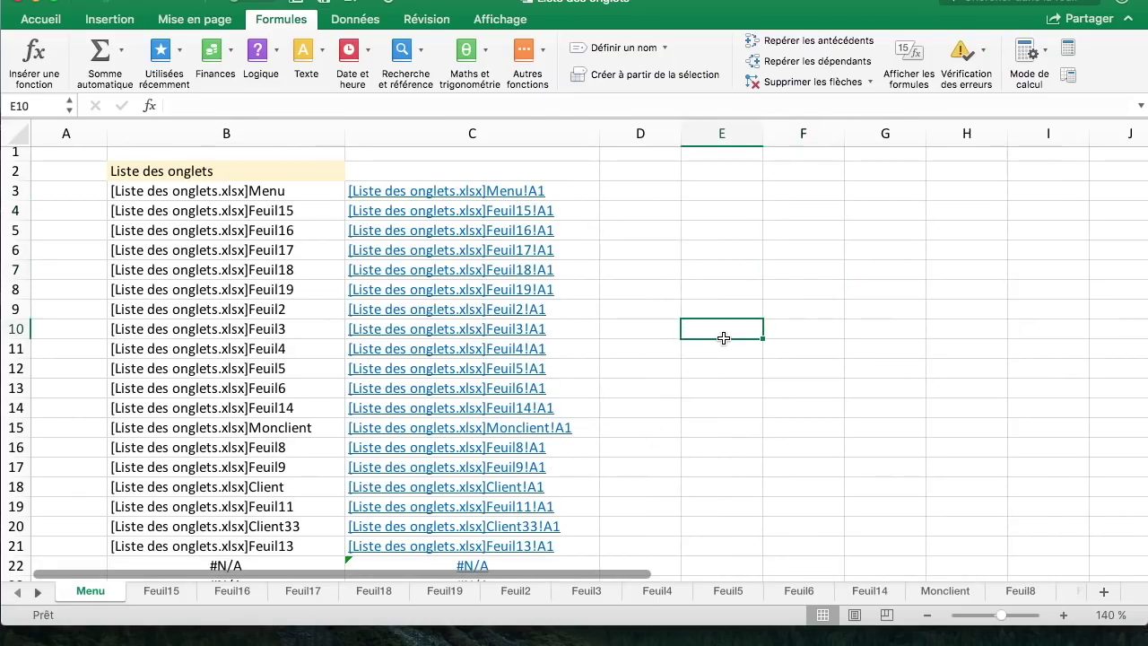
- Test the Monclient link in C15, return to the Menu sheet and look over the list of links
{"action": "left_click", "coordinate": [507, 432]}
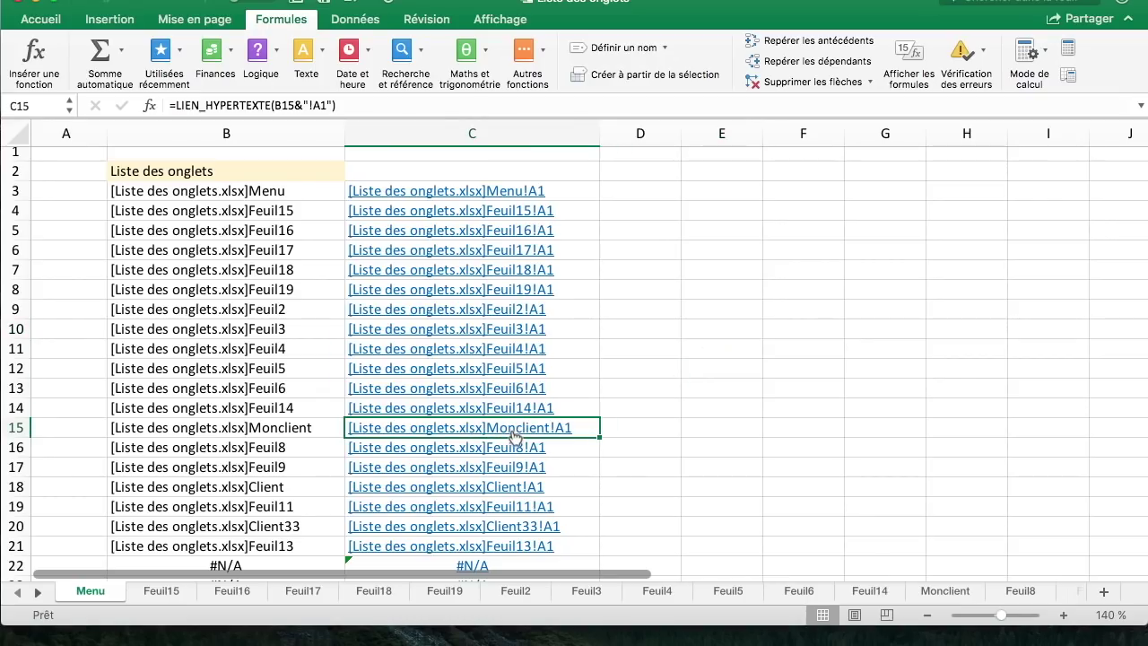
{"action": "left_click", "coordinate": [515, 434]}
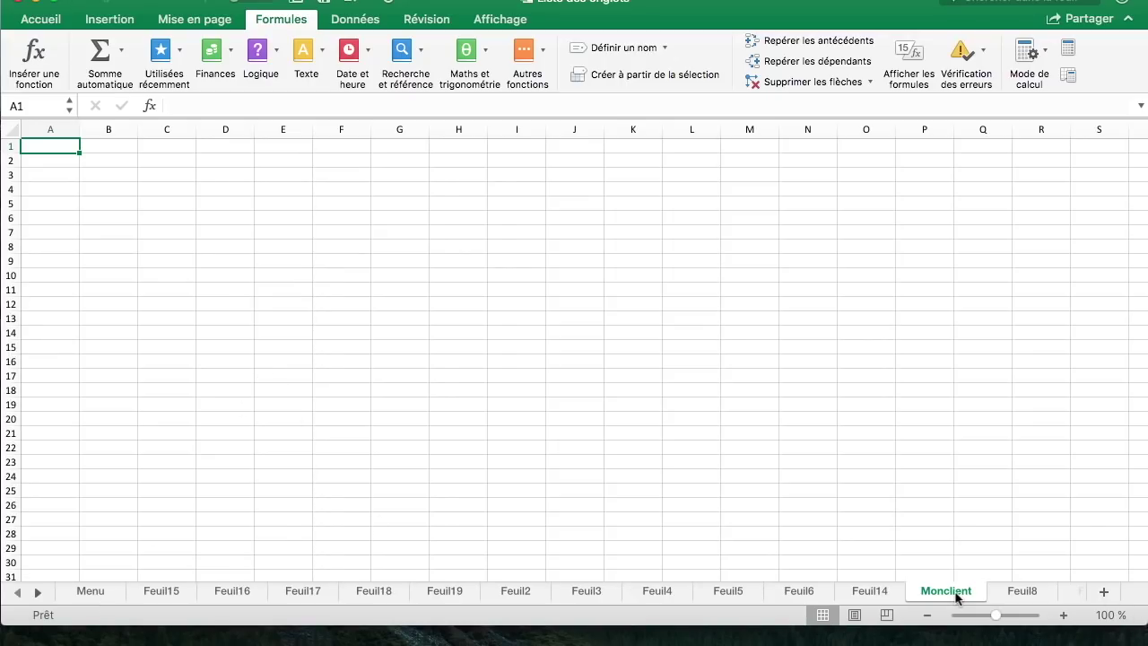
{"action": "left_click", "coordinate": [88, 596]}
{"action": "left_click", "coordinate": [676, 306]}
{"action": "scroll", "coordinate": [757, 366], "scroll_direction": "down", "scroll_amount": 5}
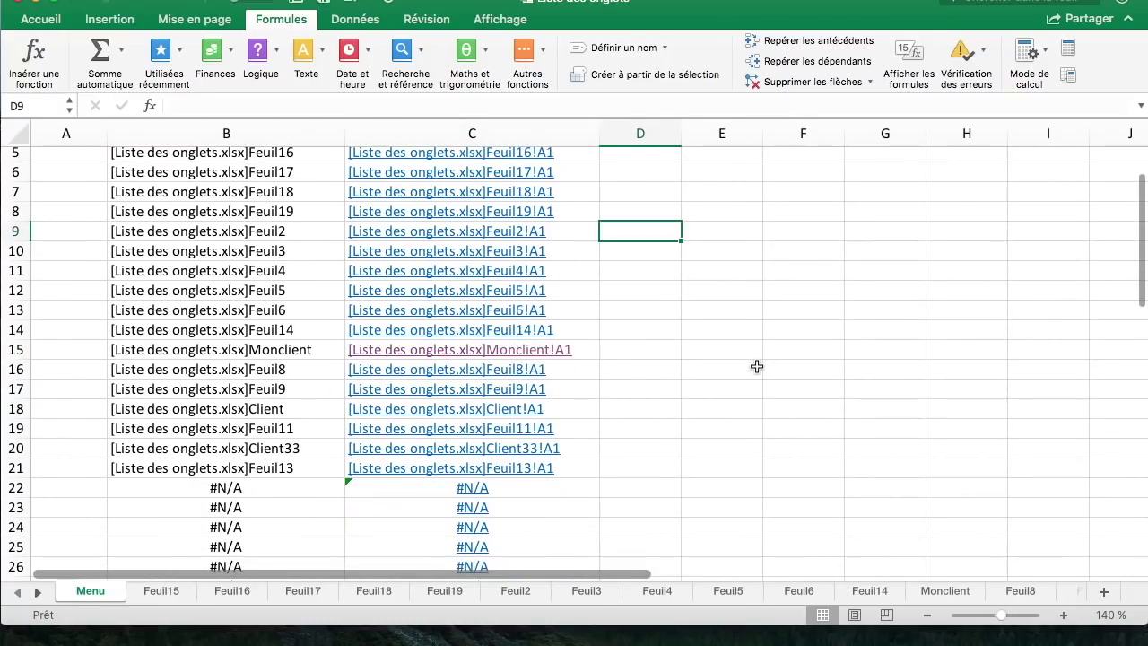
{"action": "scroll", "coordinate": [757, 366], "scroll_direction": "up", "scroll_amount": 5}
{"action": "left_click", "coordinate": [929, 212]}
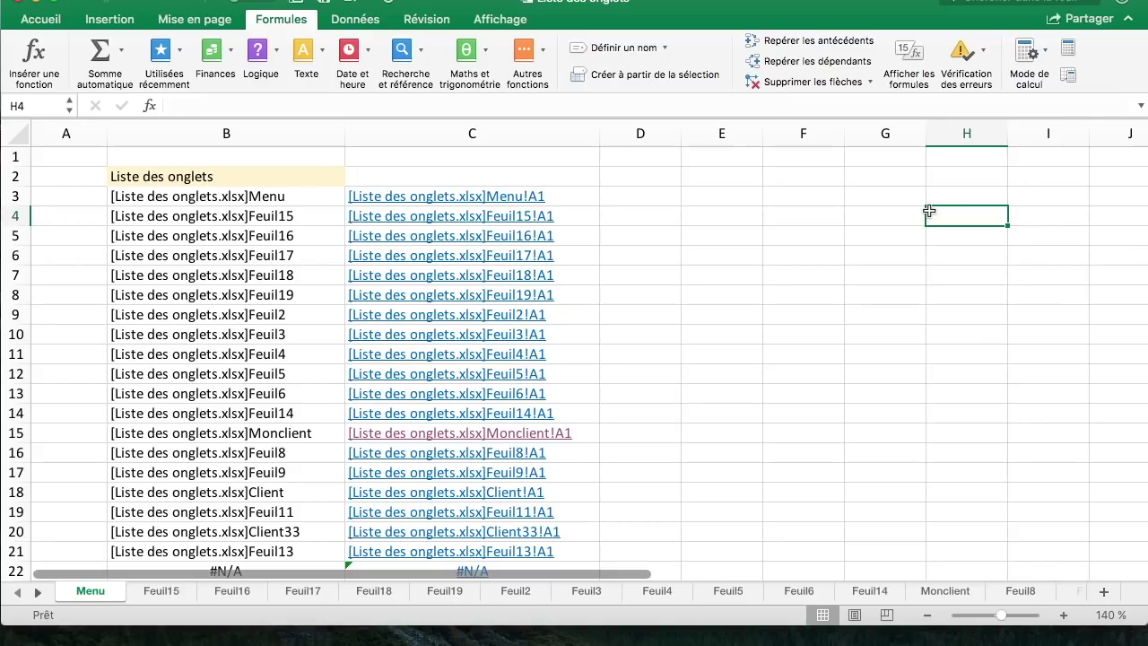
- Search the Menu sheet for "client" again, step through the matches to Client33 and close the search
{"action": "key", "text": "super+f"}
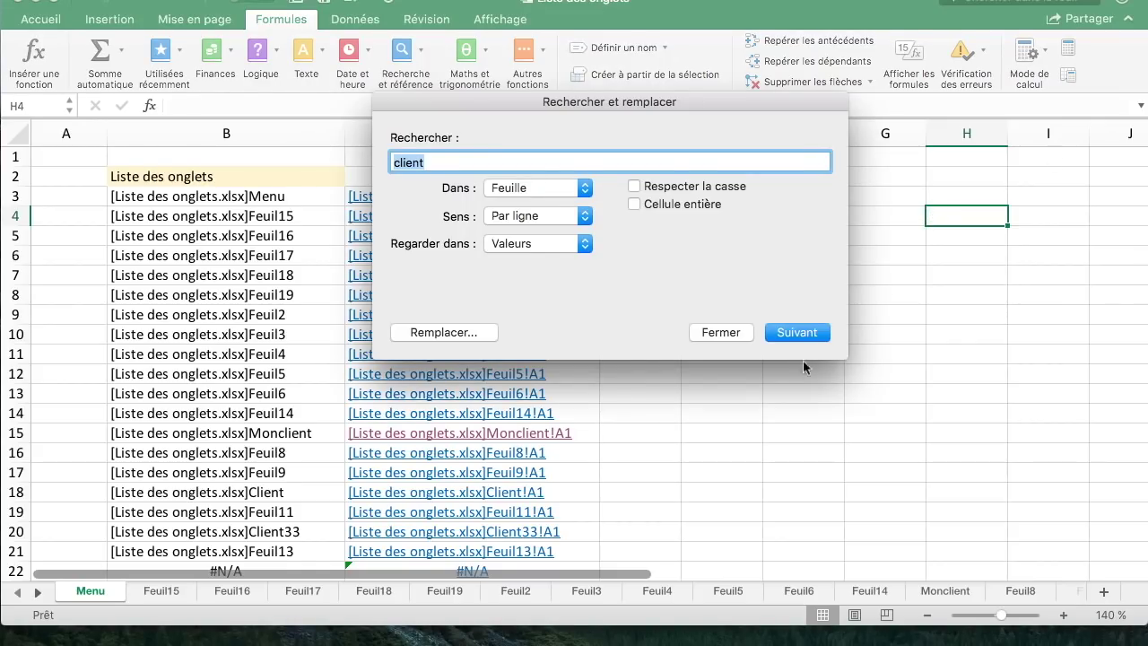
{"action": "left_click", "coordinate": [796, 332]}
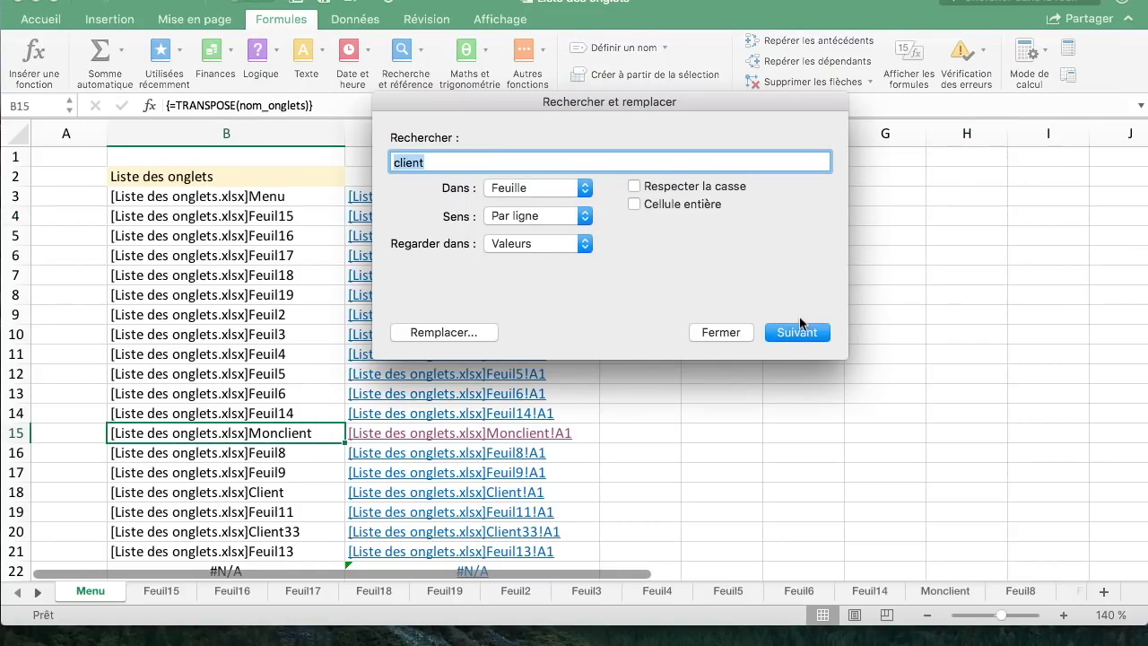
{"action": "left_click", "coordinate": [804, 332]}
{"action": "left_click", "coordinate": [807, 336]}
{"action": "left_click", "coordinate": [807, 337]}
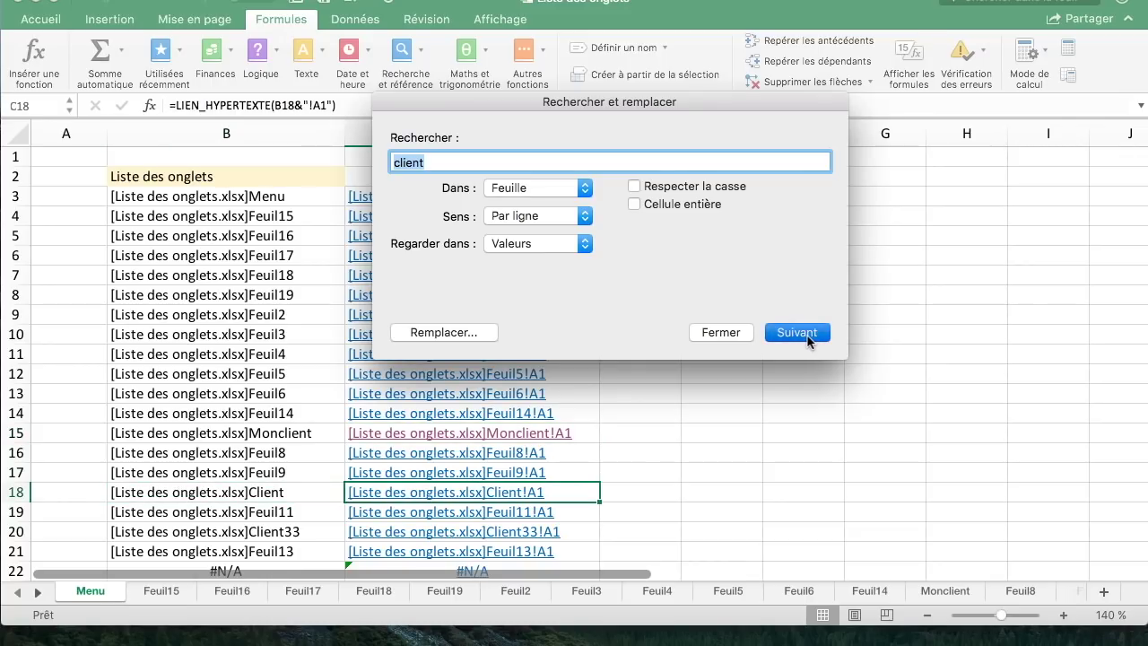
{"action": "left_click", "coordinate": [806, 337]}
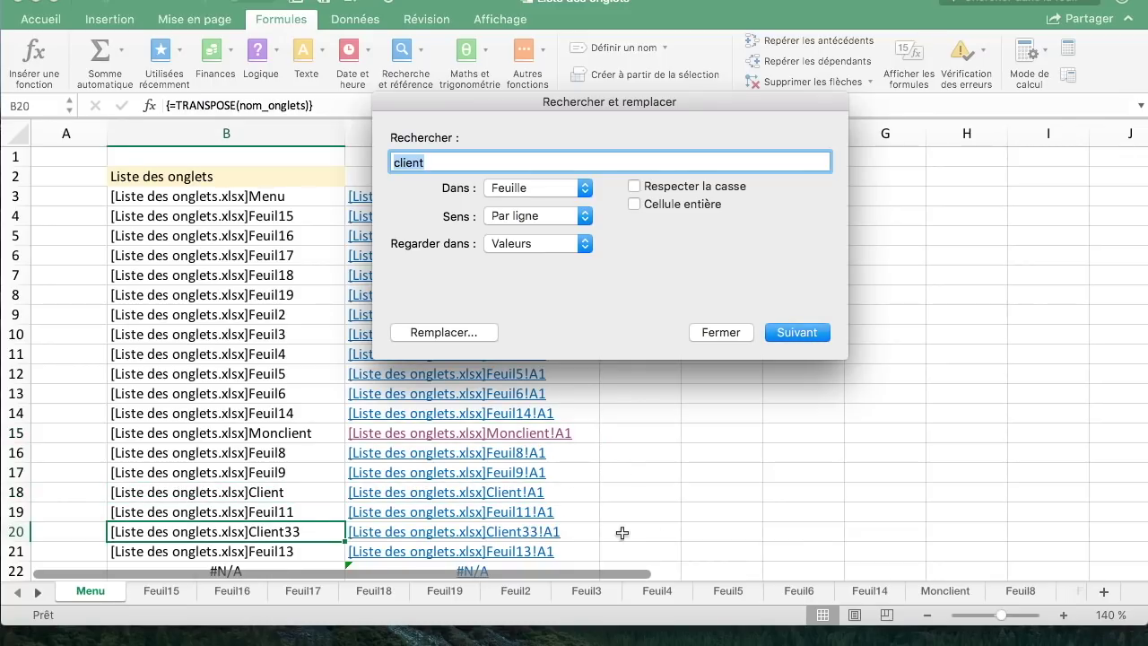
{"action": "left_click", "coordinate": [720, 331]}
- Follow the Client33 link in C20 to its sheet and return to the Menu sheet
{"action": "left_click", "coordinate": [542, 530]}
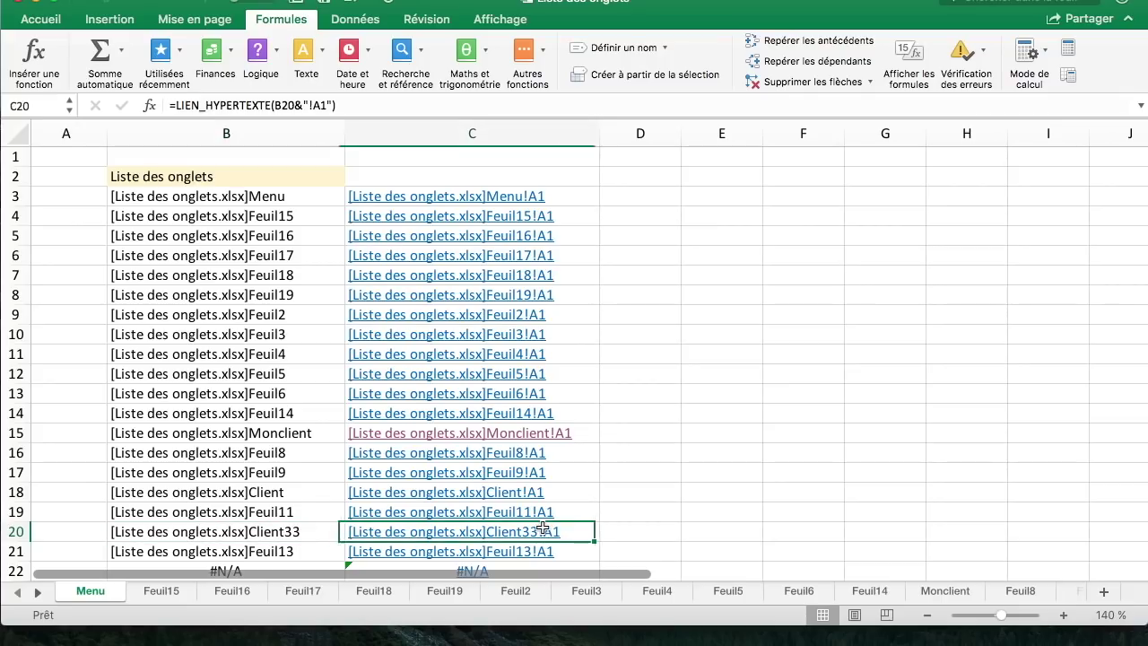
{"action": "left_click", "coordinate": [465, 531]}
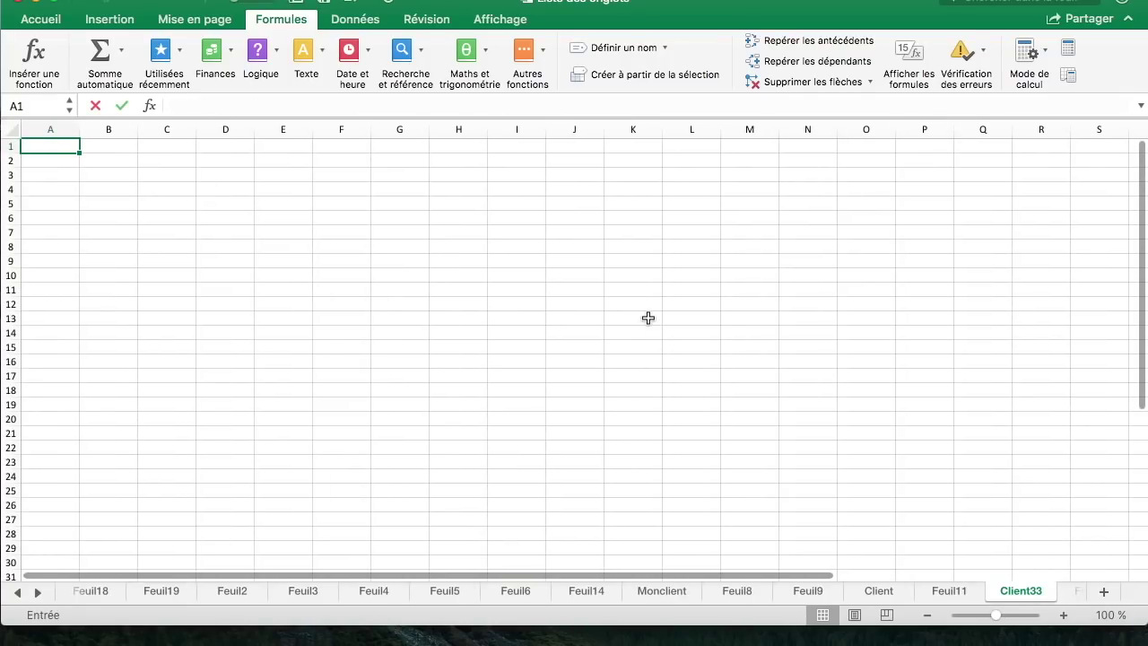
{"action": "left_click", "coordinate": [668, 271]}
{"action": "left_click", "coordinate": [824, 228]}
{"action": "left_click", "coordinate": [18, 592]}
{"action": "left_click", "coordinate": [18, 592]}
{"action": "left_click", "coordinate": [18, 592]}
{"action": "left_click", "coordinate": [18, 592]}
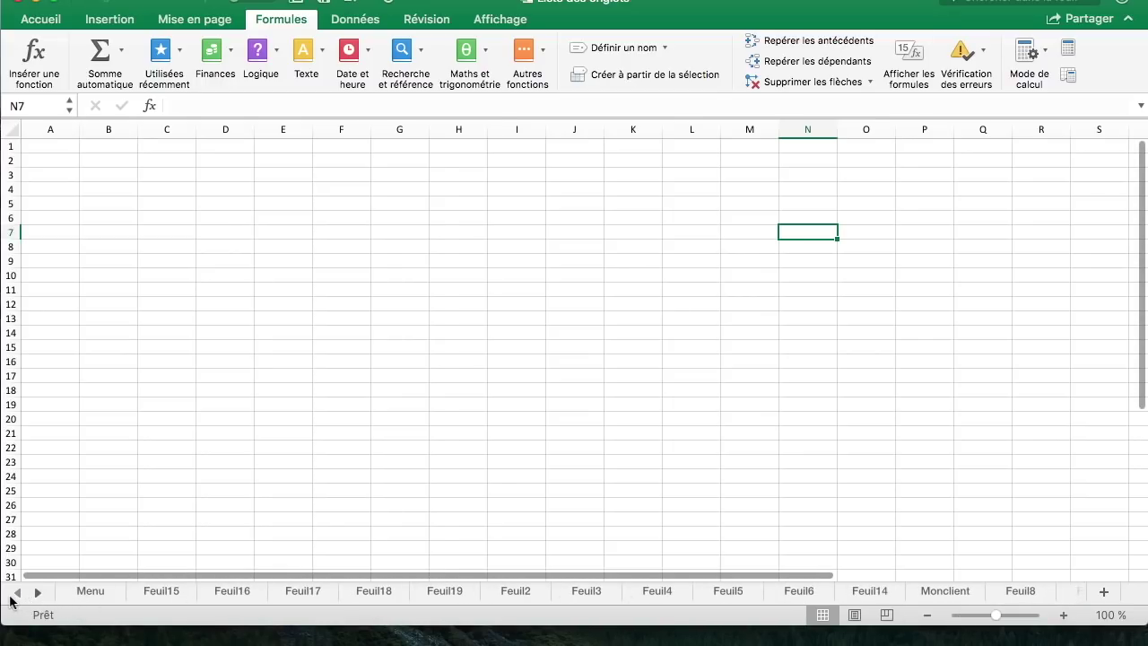
{"action": "left_click", "coordinate": [90, 591]}
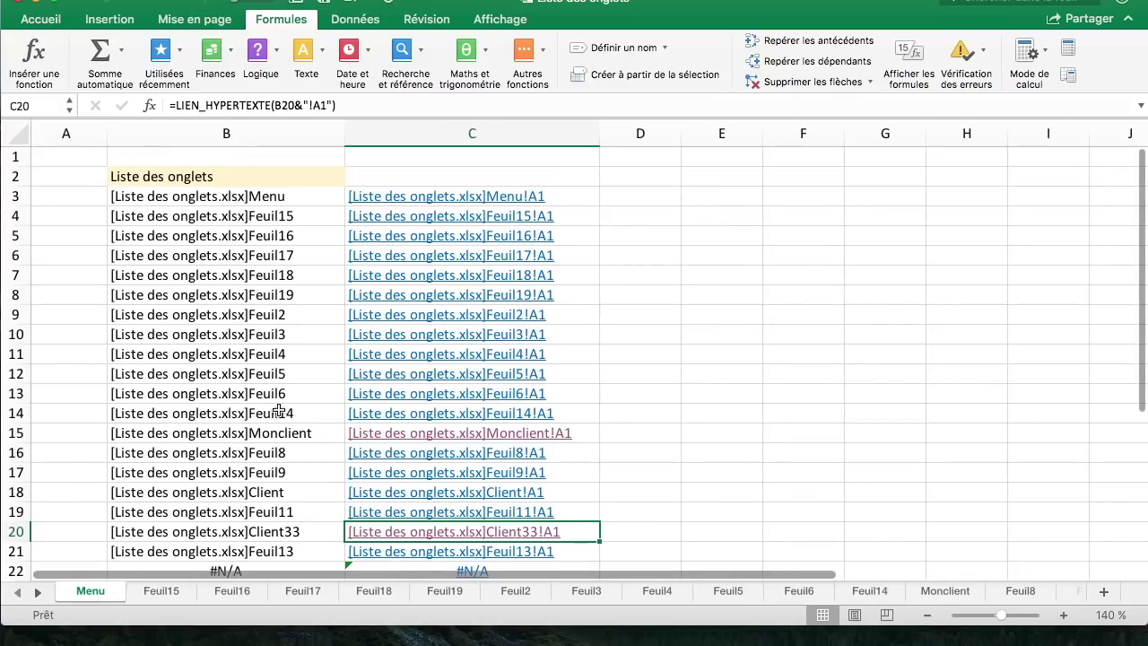
{"action": "left_click", "coordinate": [723, 316]}
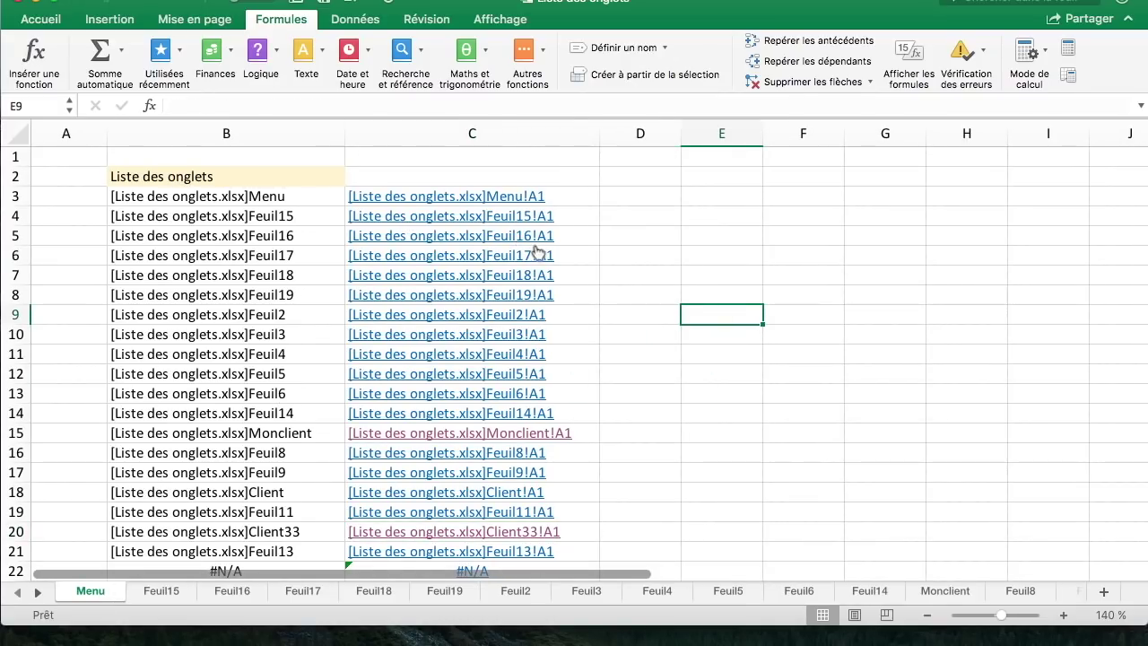
{"action": "left_click", "coordinate": [780, 402]}
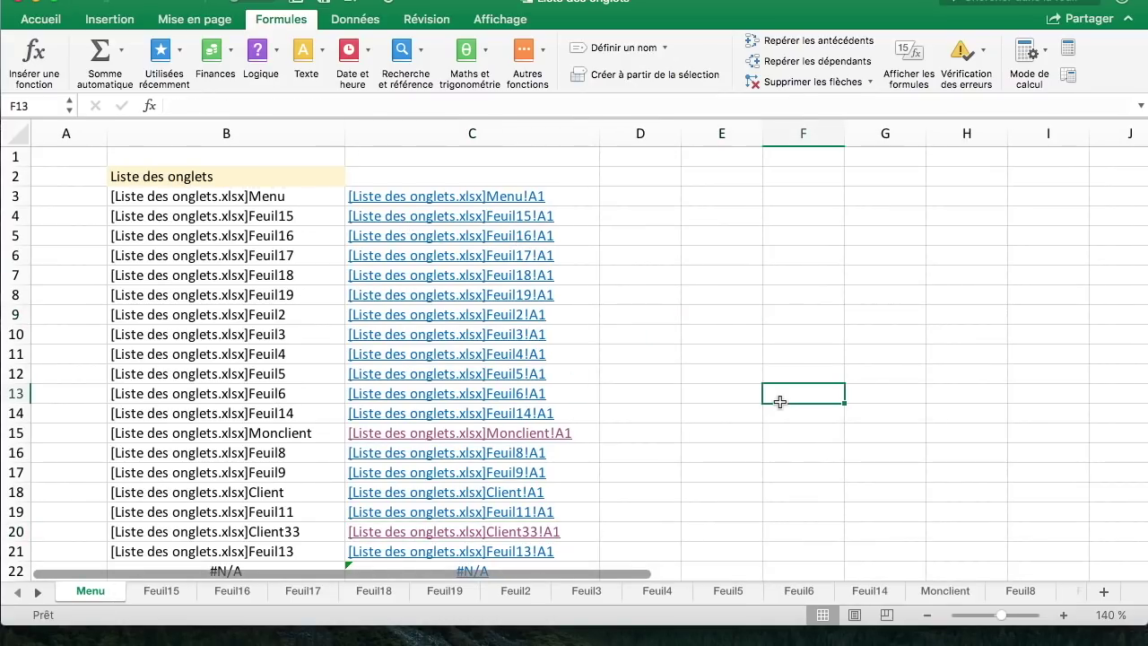